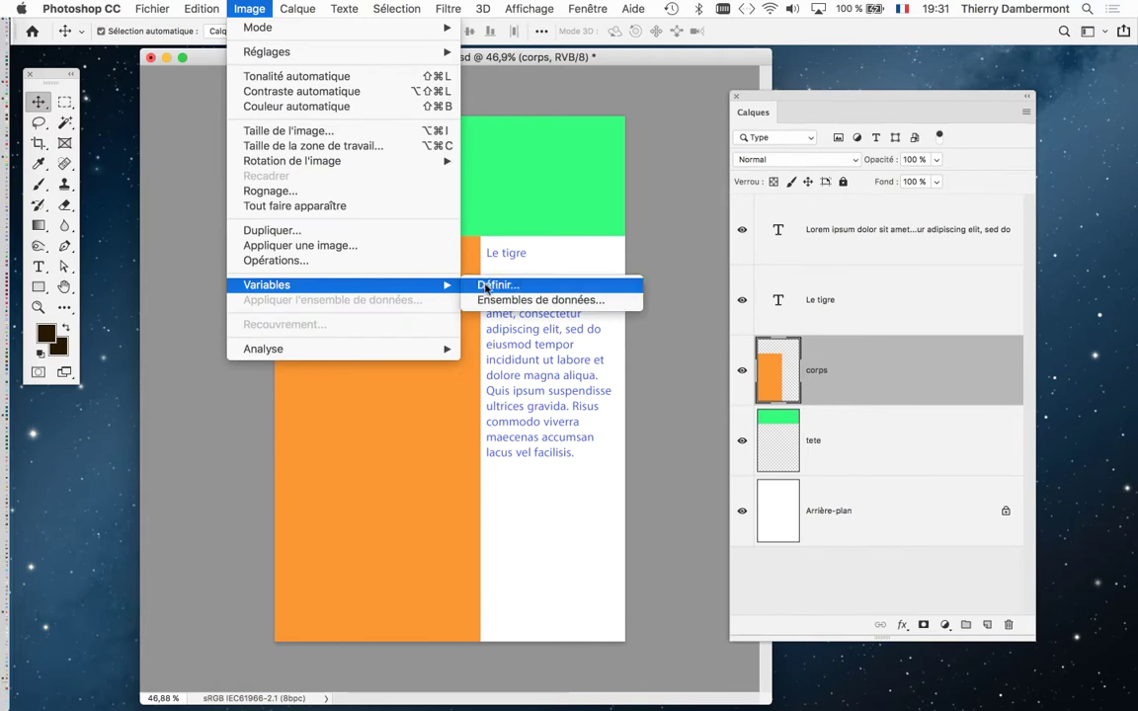
Open the variable definitions and enable pixel replacement for the corps layer with the Remplir method
{"action": "left_click", "coordinate": [533, 286]}
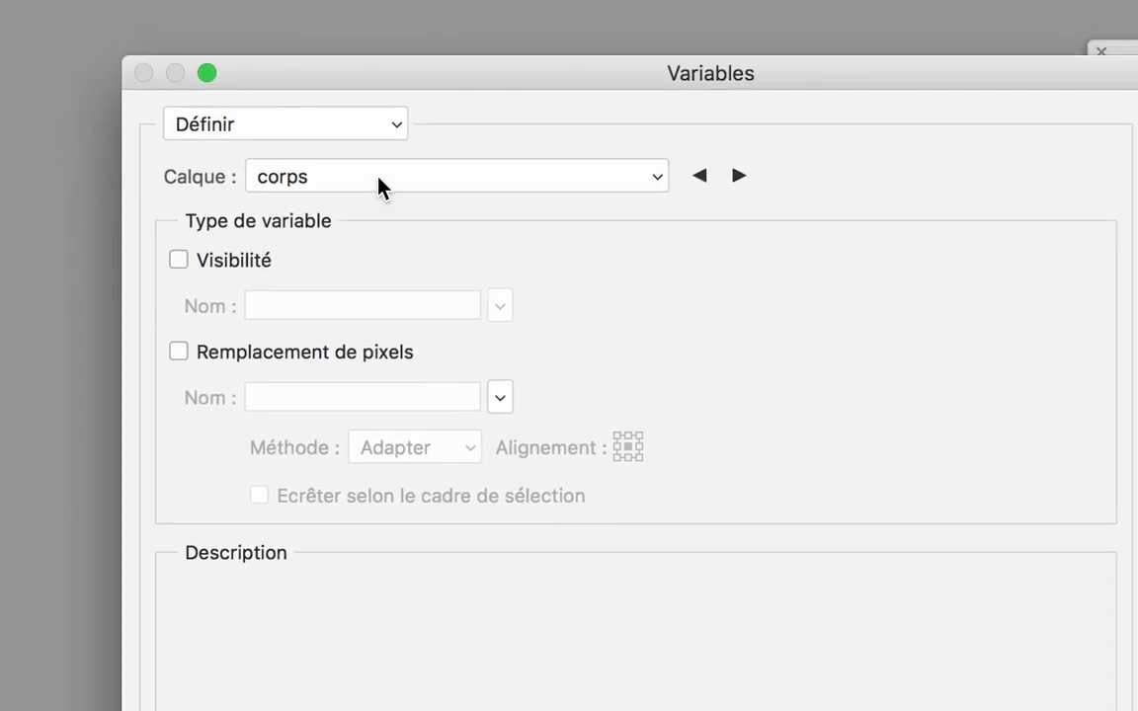
{"action": "left_click", "coordinate": [382, 187]}
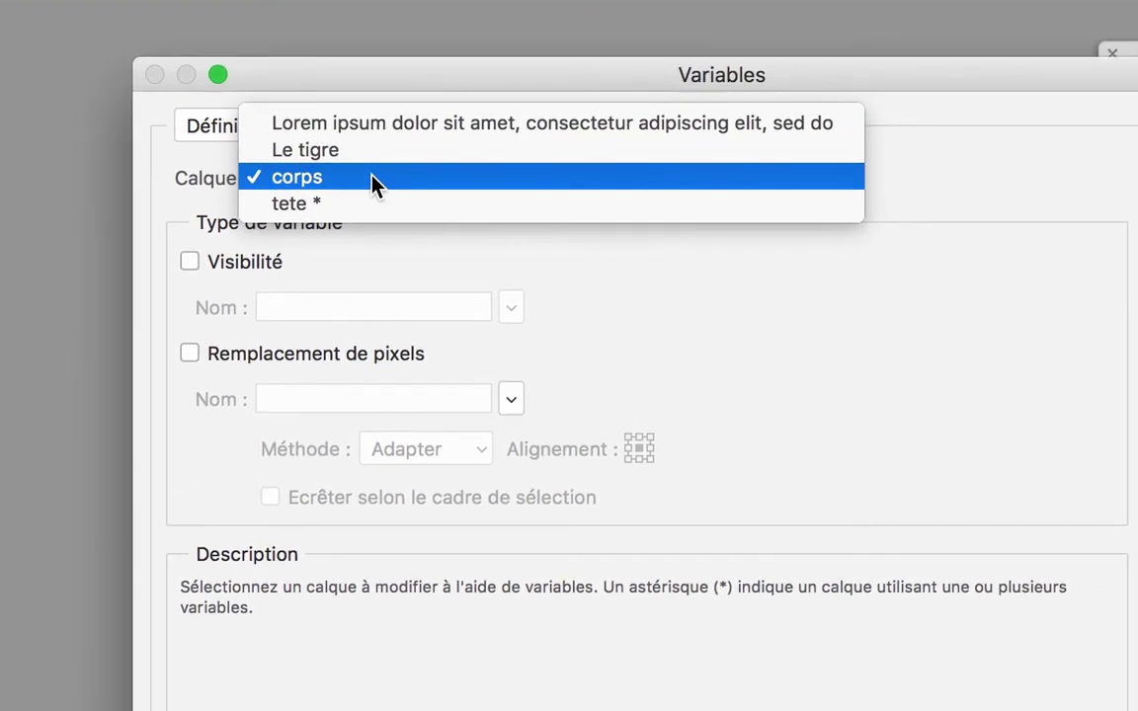
{"action": "left_click", "coordinate": [372, 177]}
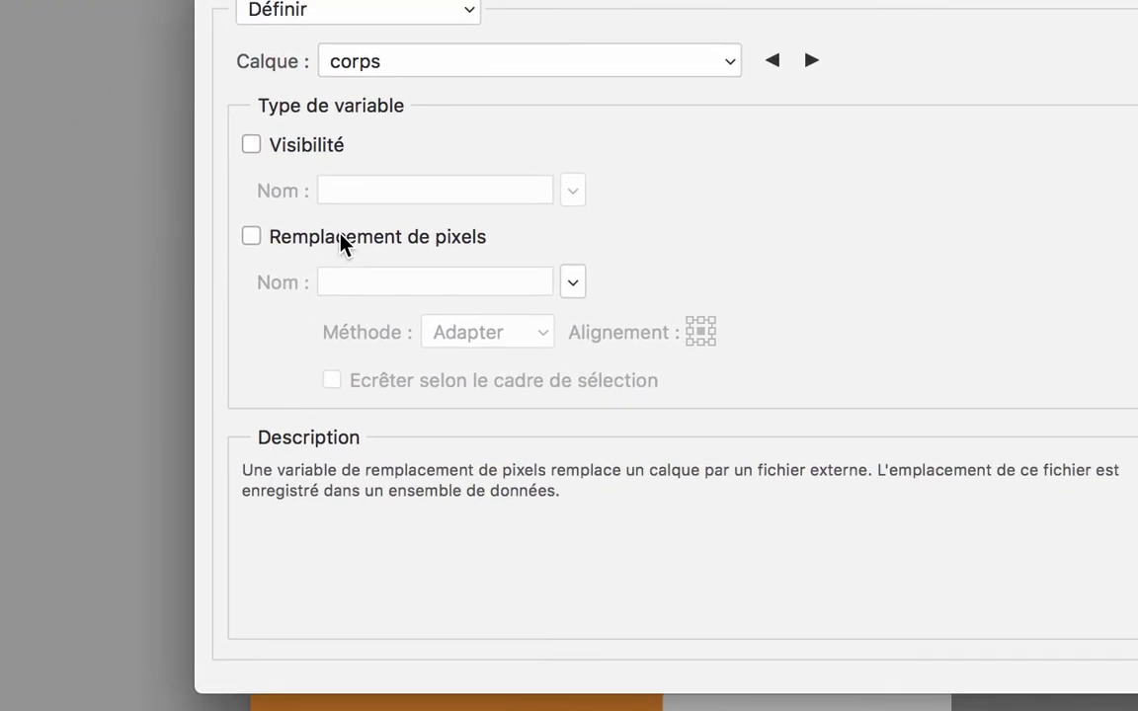
{"action": "left_click", "coordinate": [342, 243]}
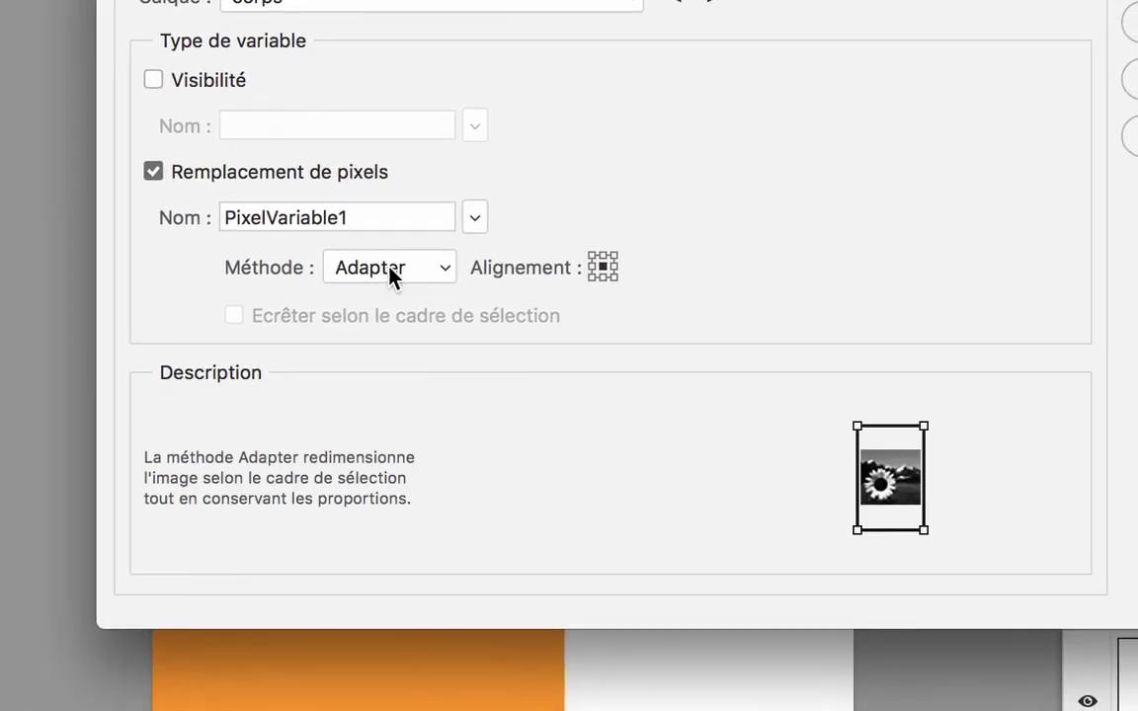
{"action": "left_click", "coordinate": [389, 268]}
{"action": "left_click", "coordinate": [391, 285]}
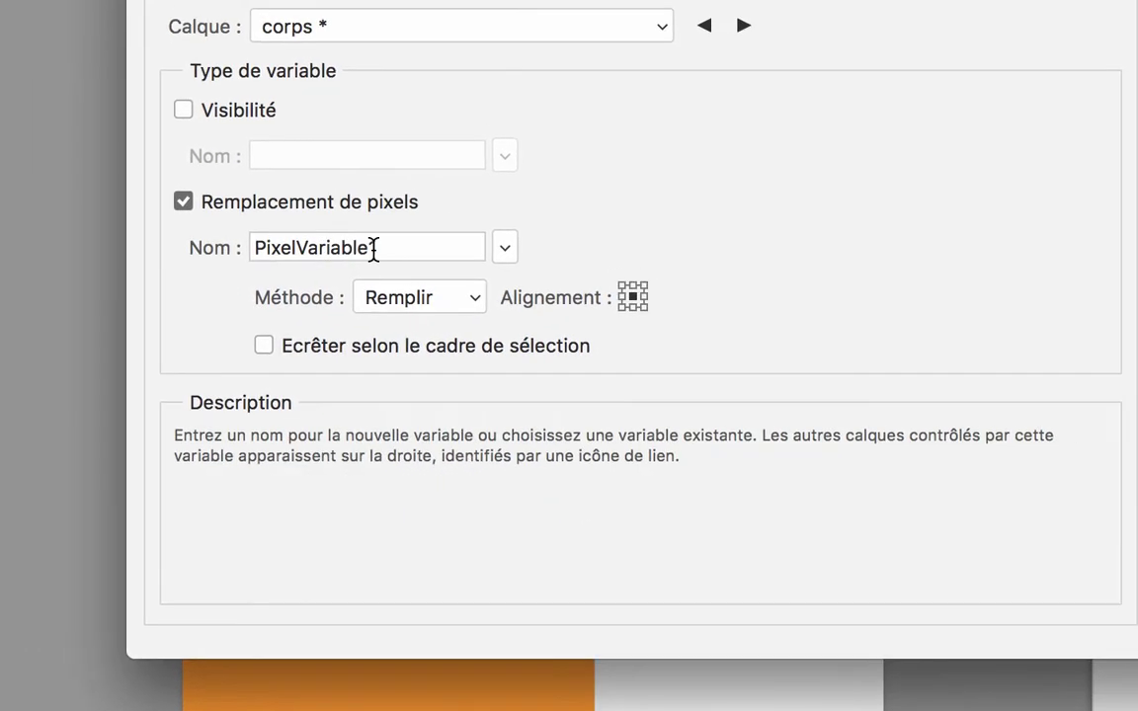
Name the corps layer's pixel replacement variable "corps" in lowercase and confirm the variable definition
{"action": "left_click_drag", "start_coordinate": [368, 221], "coordinate": [213, 221]}
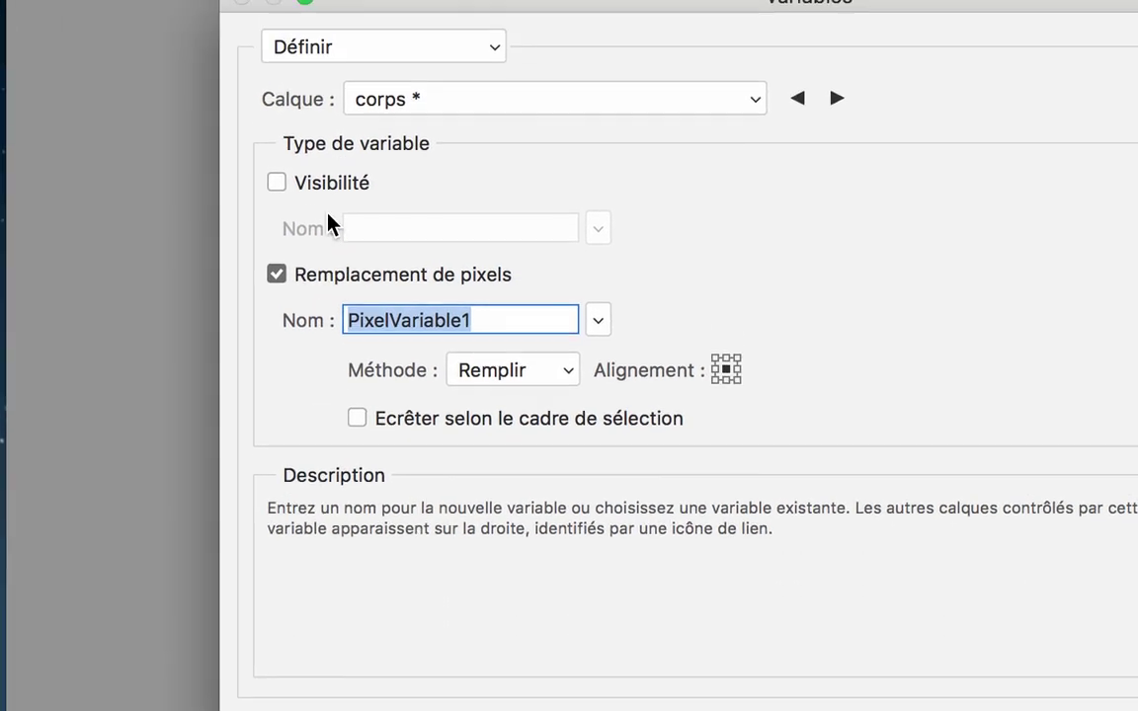
{"action": "type", "text": "CORPS"}
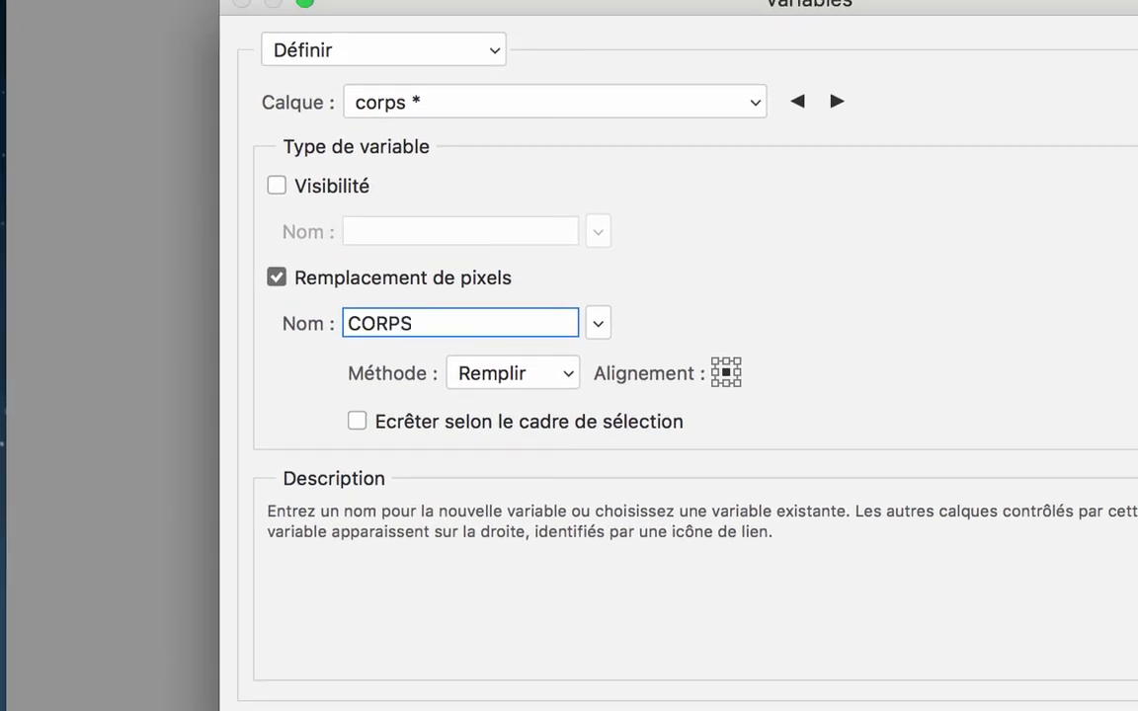
{"action": "key", "text": "BackSpace"}
{"action": "key", "text": "BackSpace"}
{"action": "key", "text": "BackSpace"}
{"action": "key", "text": "BackSpace"}
{"action": "key", "text": "BackSpace"}
{"action": "type", "text": "corps"}
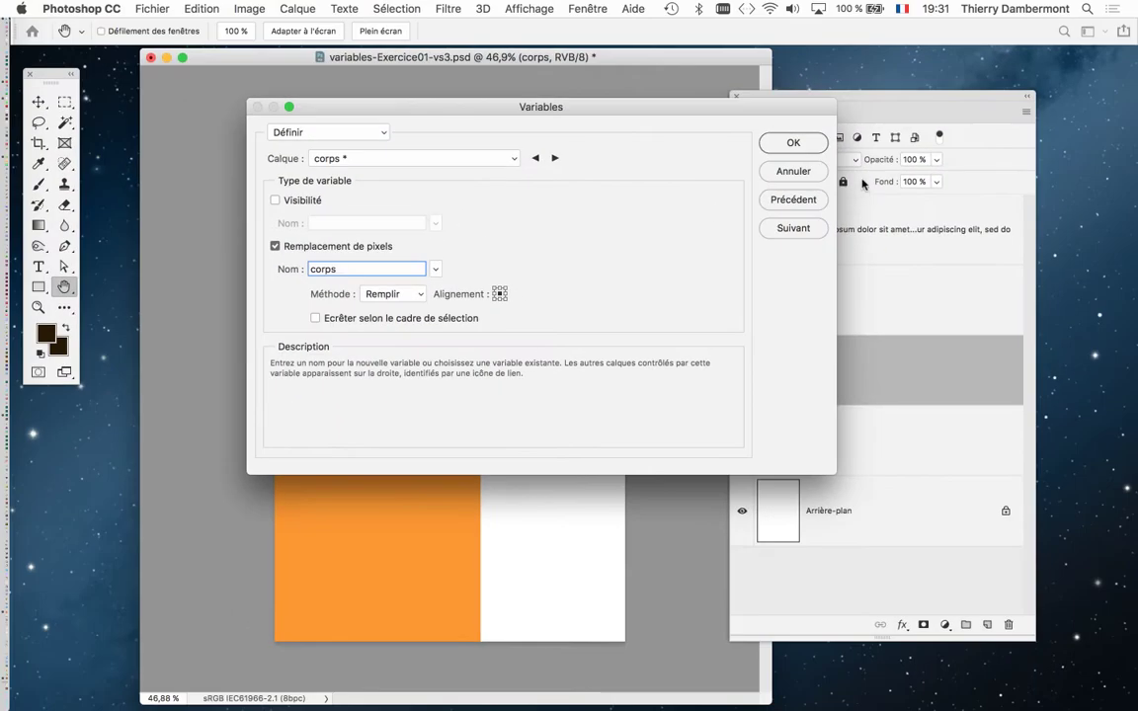
{"action": "key", "text": "Return"}
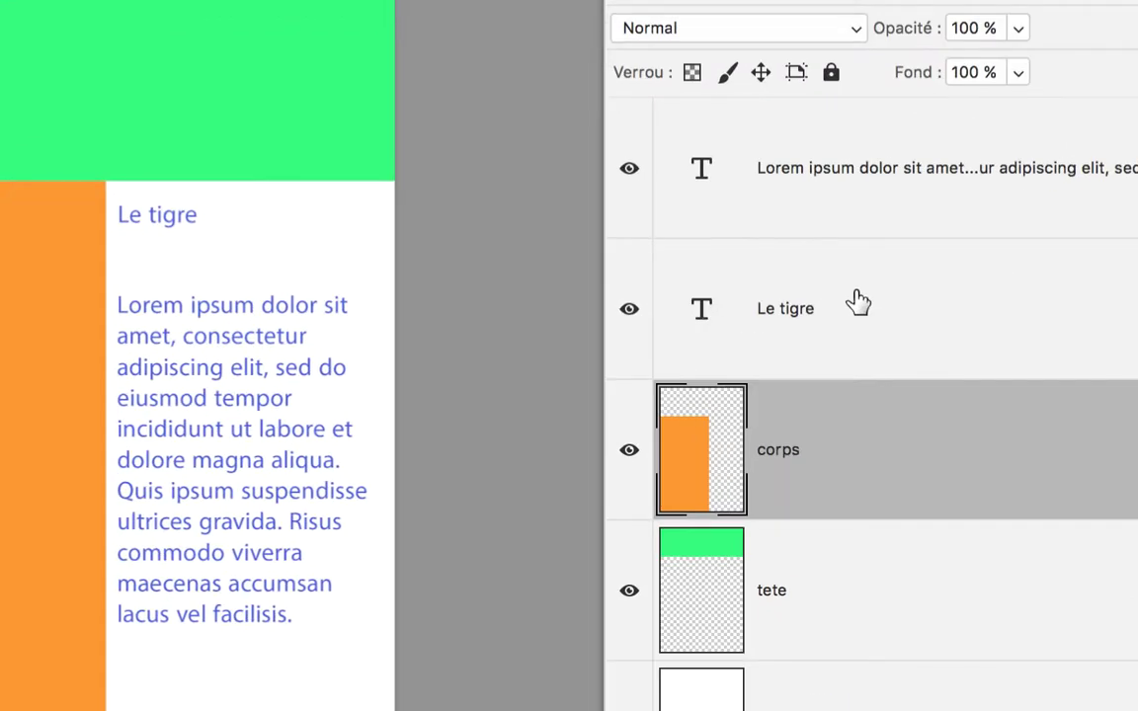
Define a text replacement variable named "titre" for the Le tigre text layer and confirm it
{"action": "left_click", "coordinate": [855, 300]}
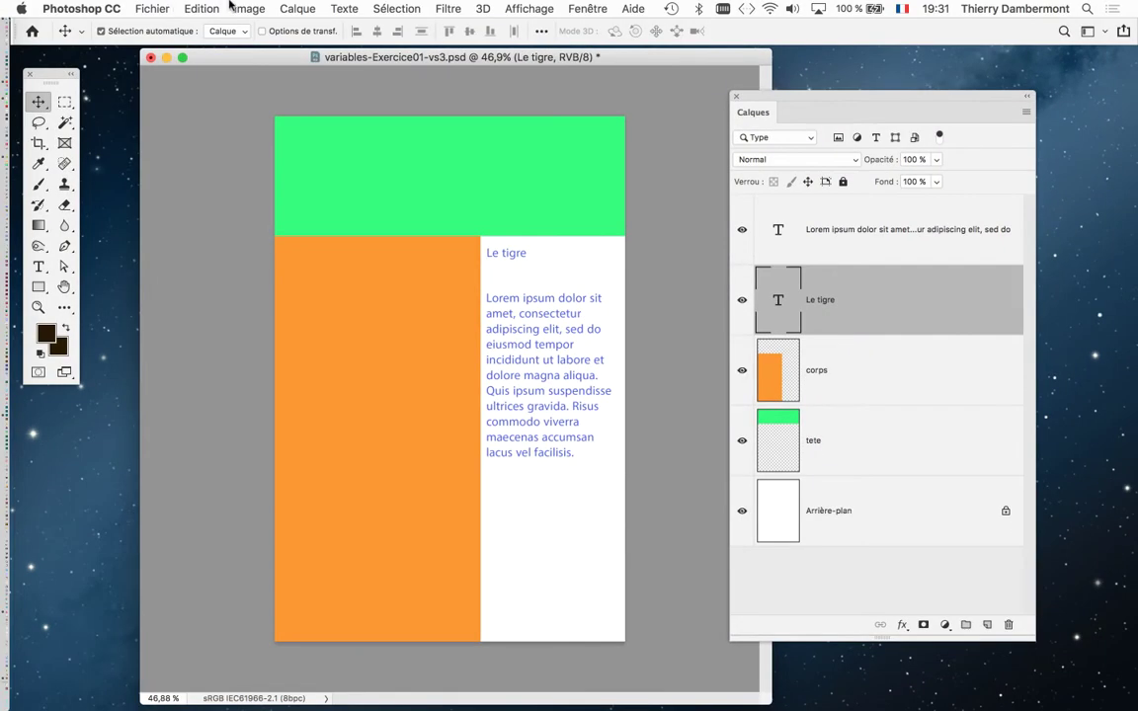
{"action": "left_click", "coordinate": [242, 8]}
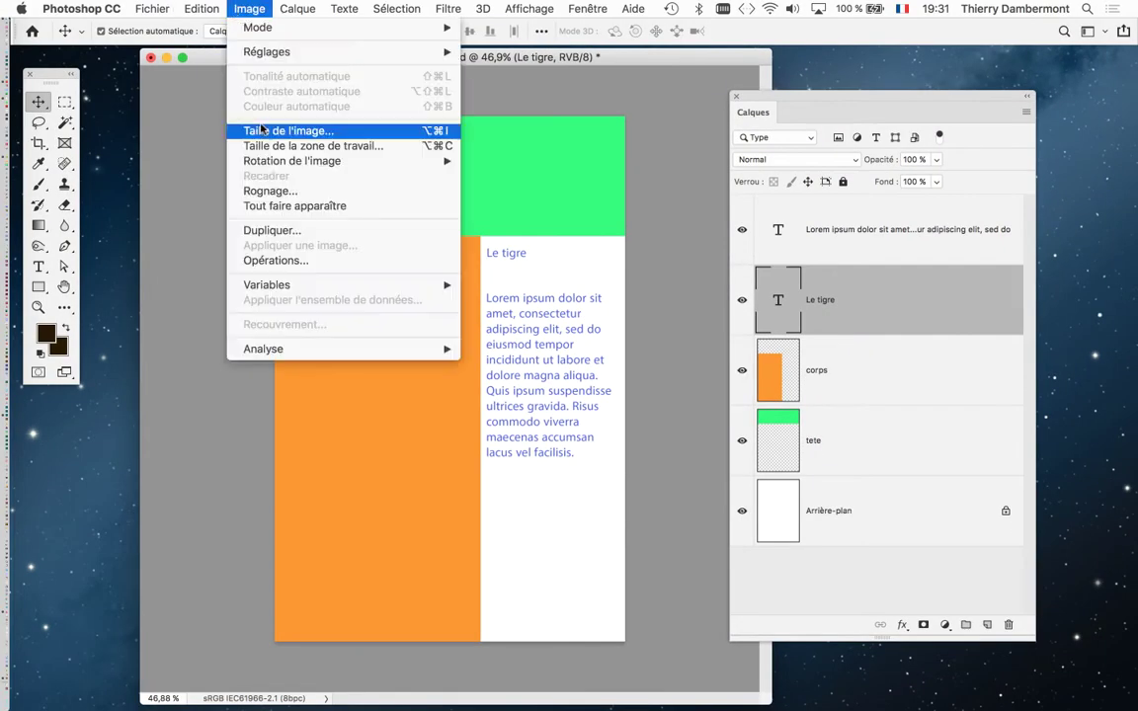
{"action": "mouse_move", "coordinate": [272, 284]}
{"action": "left_click", "coordinate": [588, 285]}
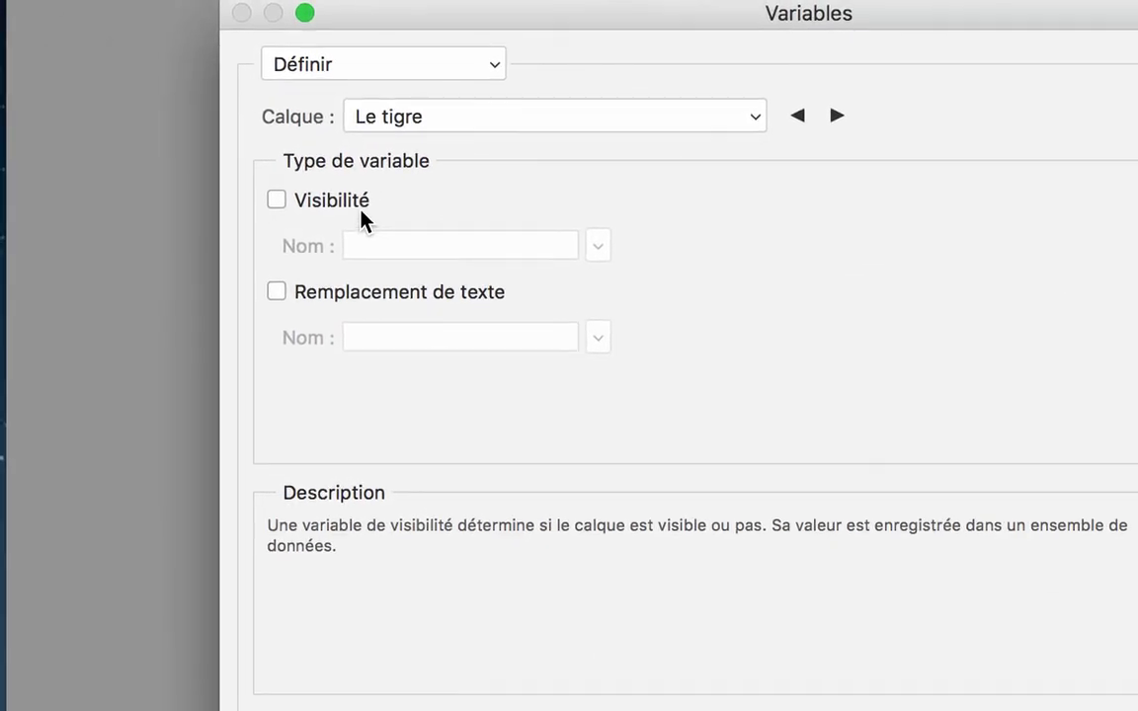
{"action": "left_click", "coordinate": [363, 244]}
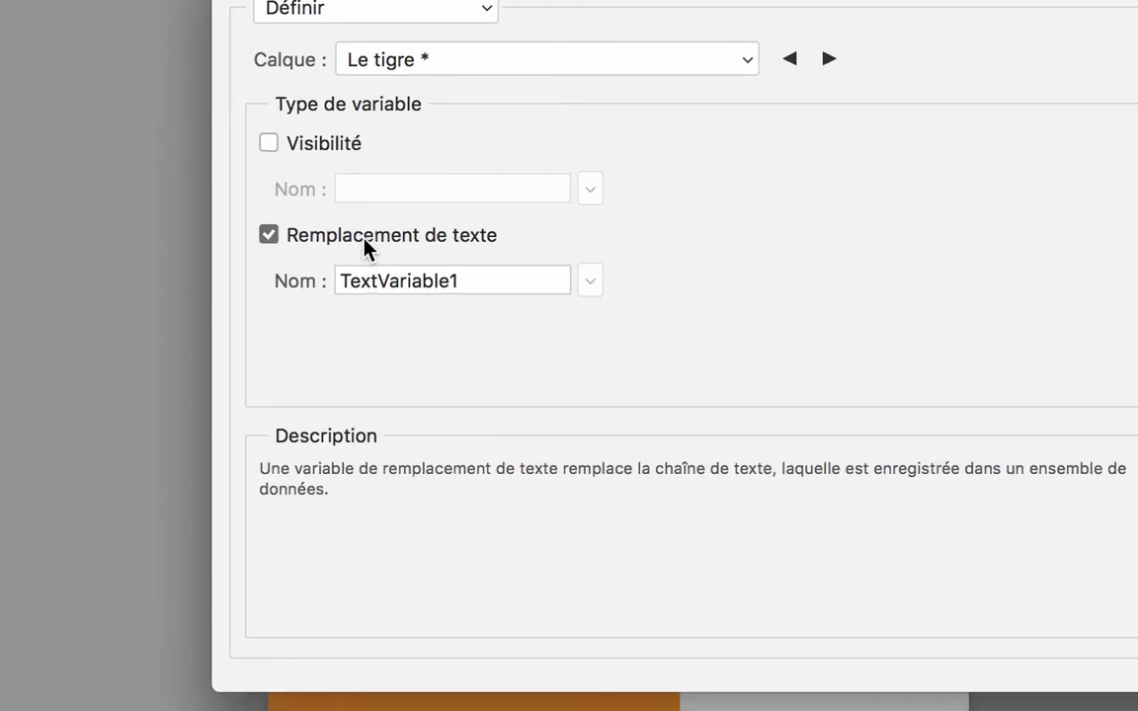
{"action": "left_click_drag", "start_coordinate": [466, 281], "coordinate": [299, 278]}
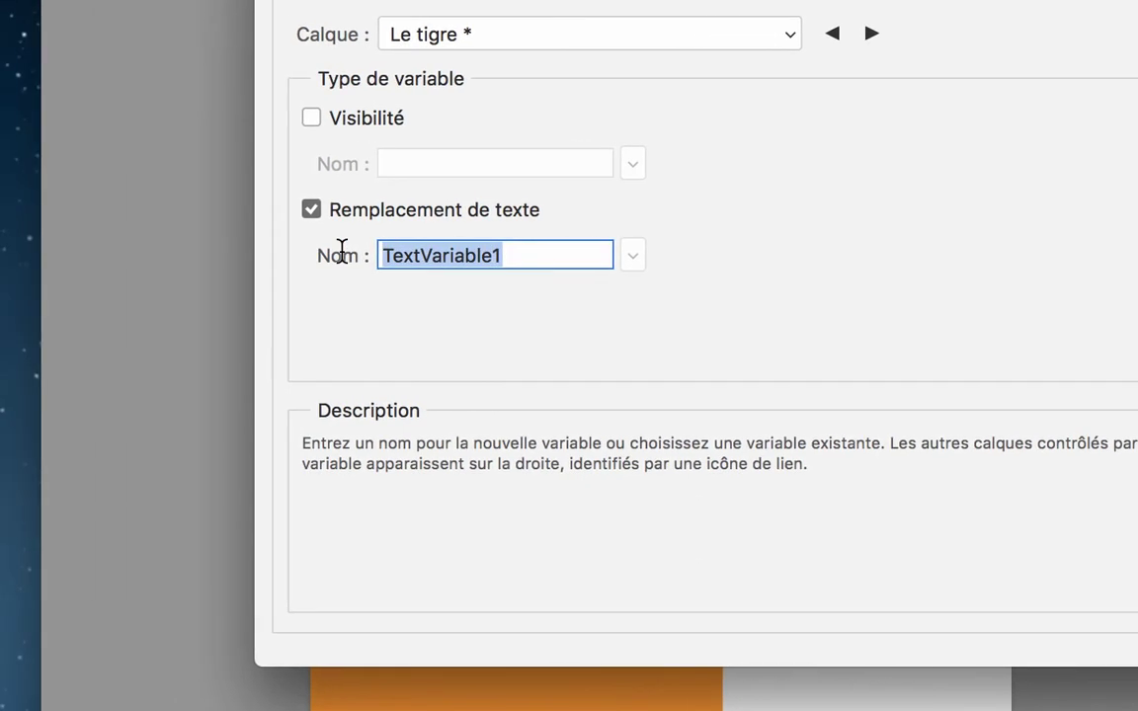
{"action": "type", "text": "titre"}
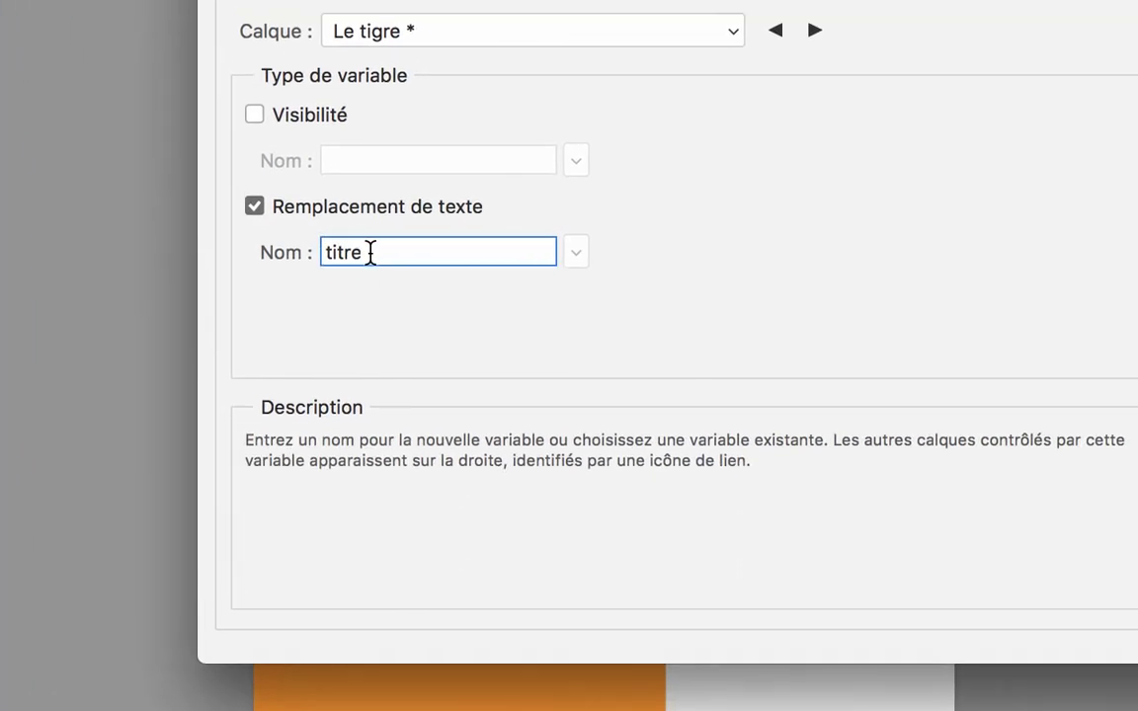
{"action": "left_click_drag", "start_coordinate": [423, 255], "coordinate": [340, 255]}
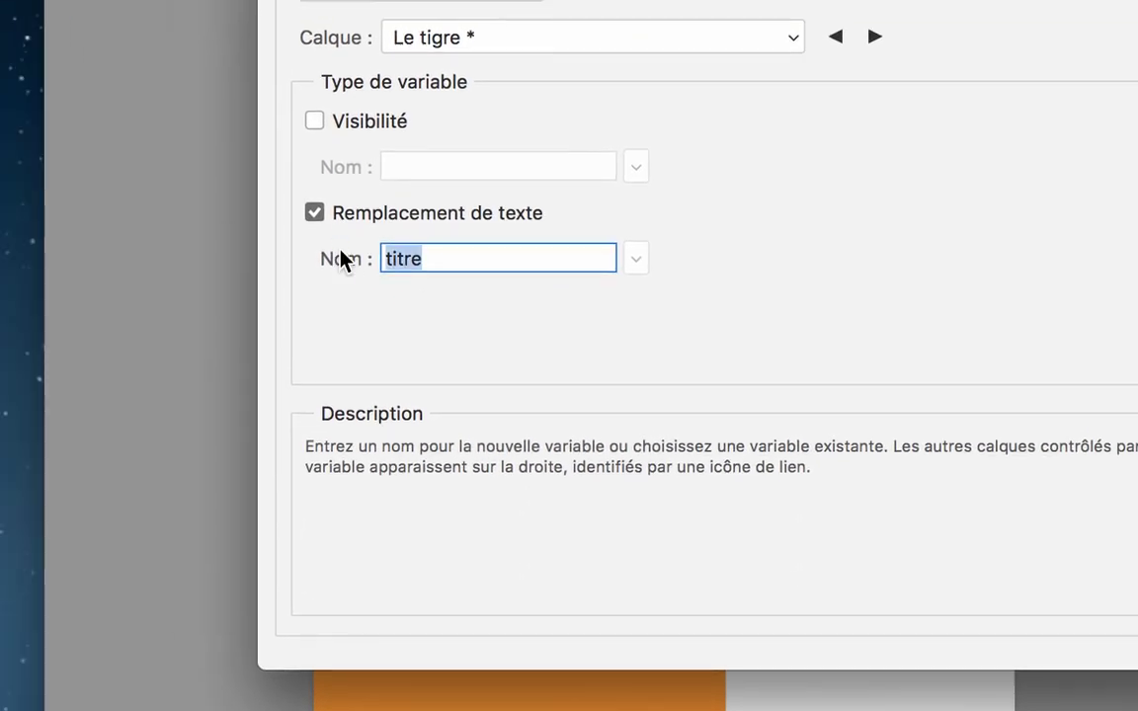
{"action": "mouse_move", "coordinate": [378, 128]}
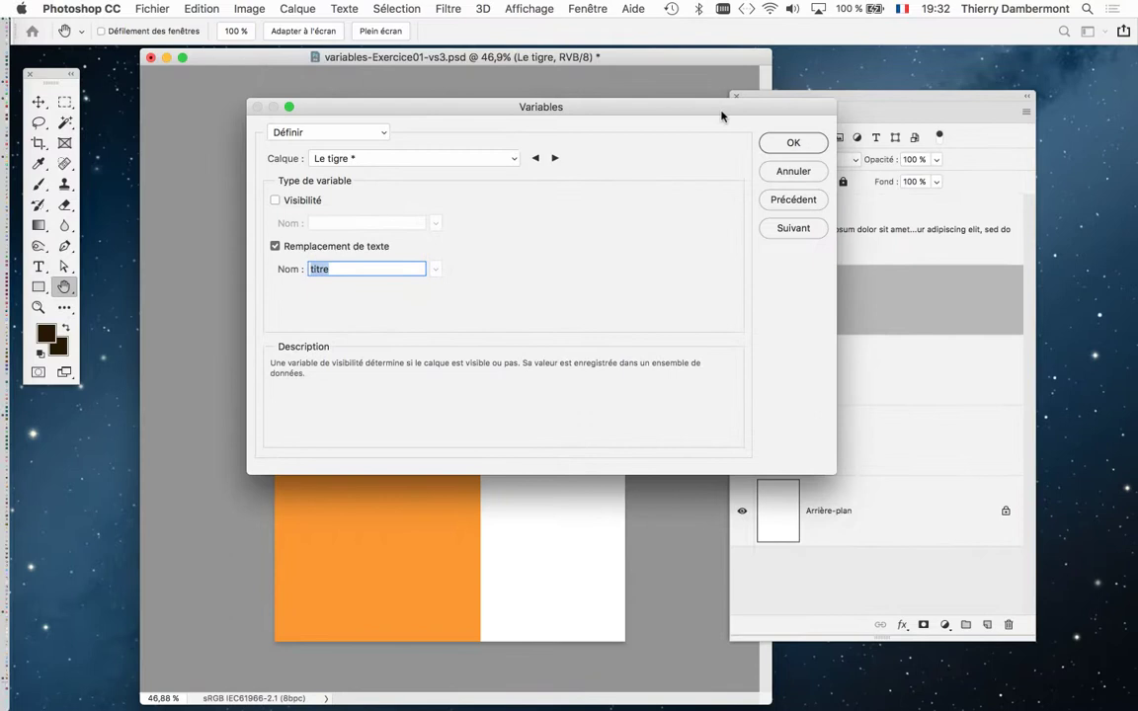
{"action": "left_click_drag", "start_coordinate": [719, 114], "coordinate": [602, 86]}
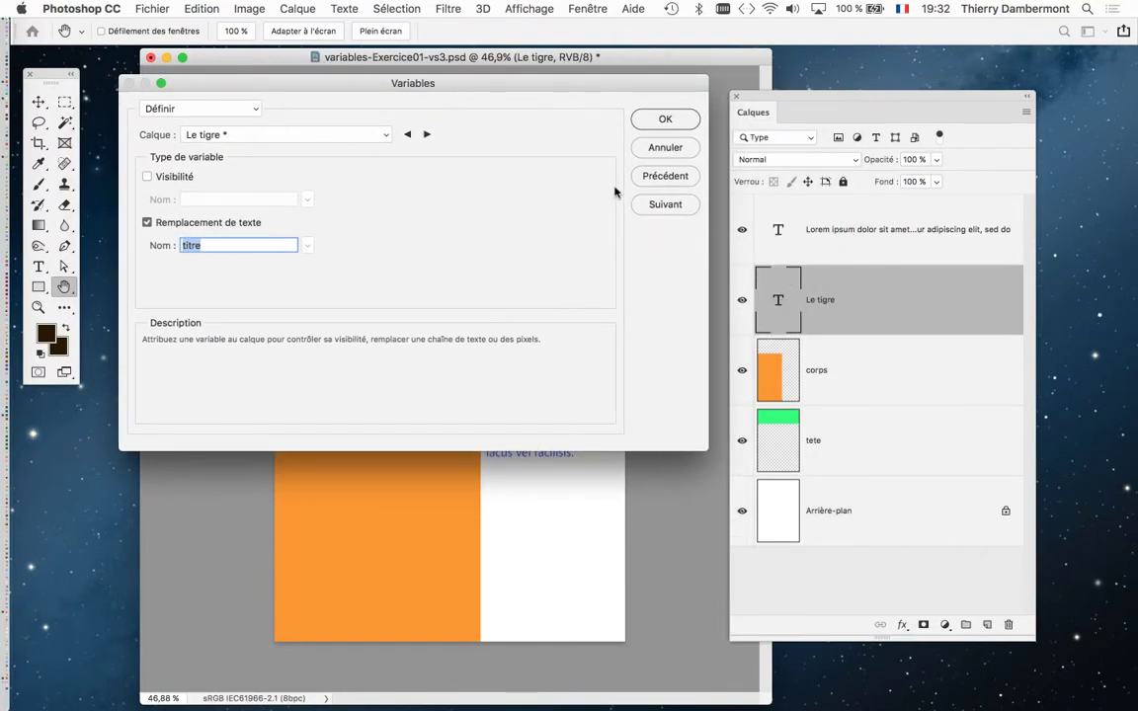
{"action": "left_click", "coordinate": [665, 120]}
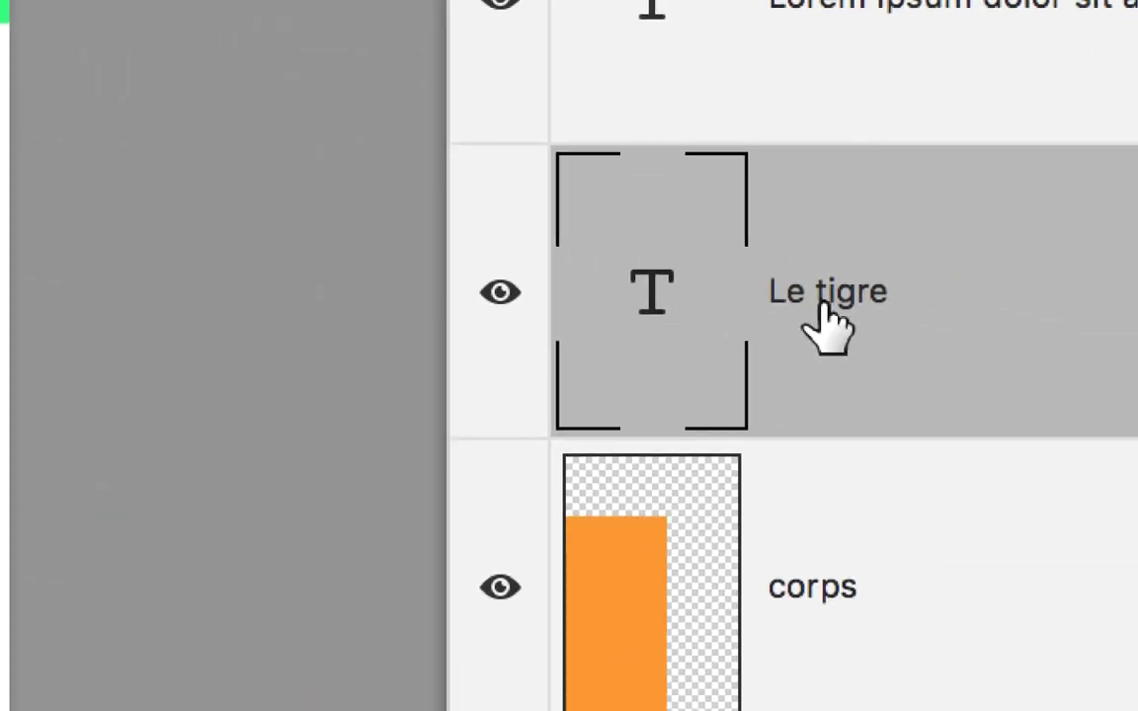
Rename the Le tigre text layer as "titre"
{"action": "double_click", "coordinate": [824, 304]}
{"action": "type", "text": "titre"}
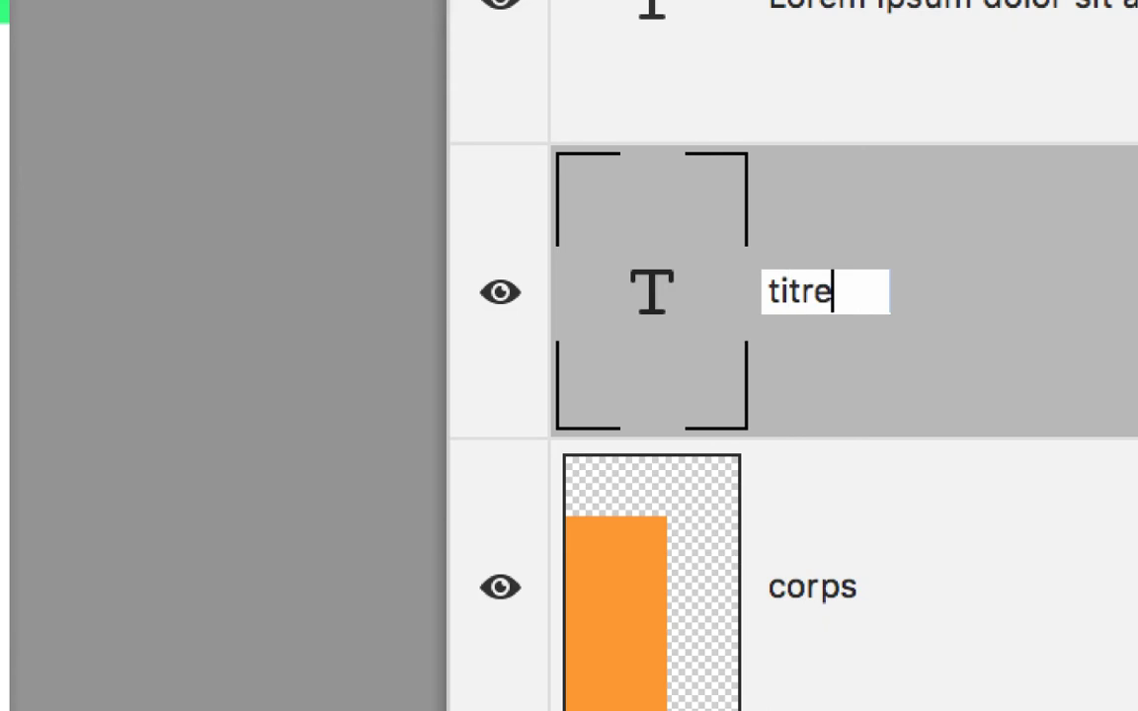
{"action": "key", "text": "Return"}
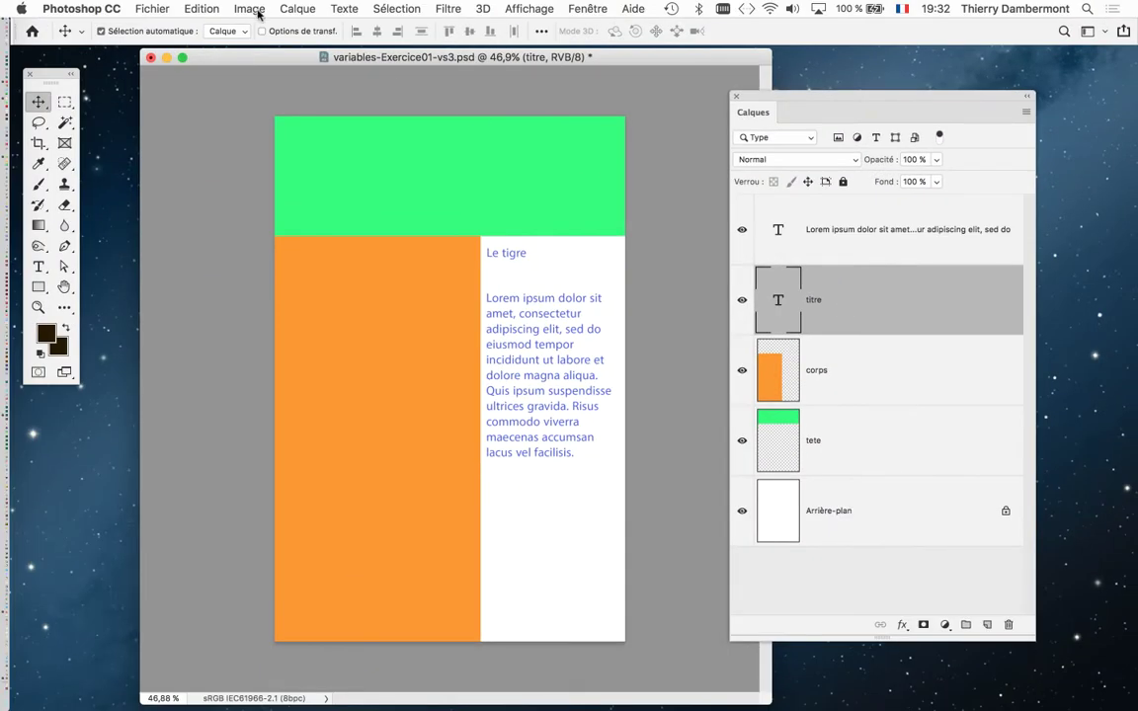
Check the text replacement variable name assigned to the titre layer in the variable definitions, then close them
{"action": "left_click", "coordinate": [249, 8]}
{"action": "mouse_move", "coordinate": [435, 289]}
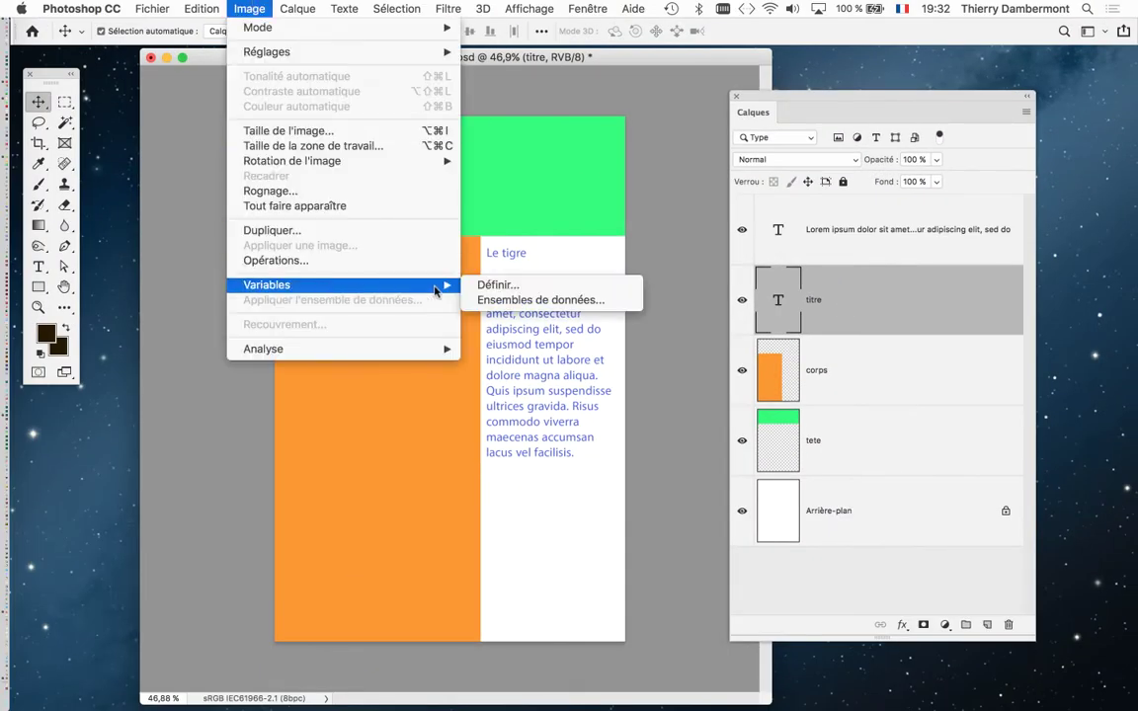
{"action": "left_click", "coordinate": [497, 284]}
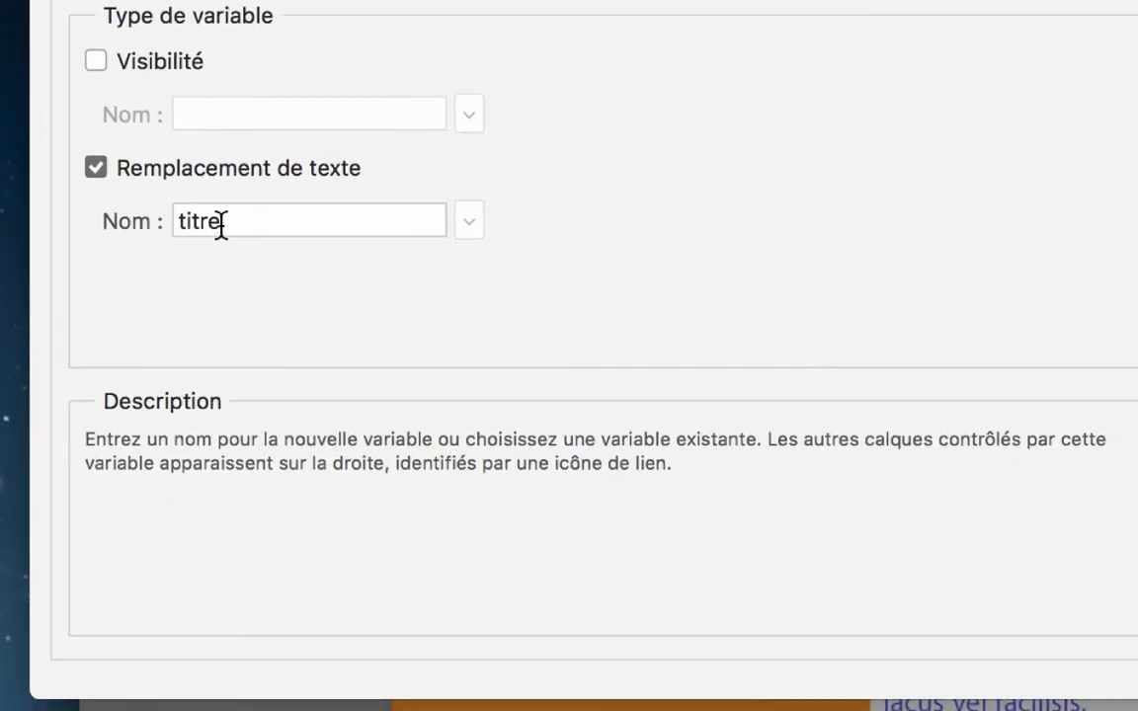
{"action": "left_click_drag", "start_coordinate": [222, 225], "coordinate": [137, 224]}
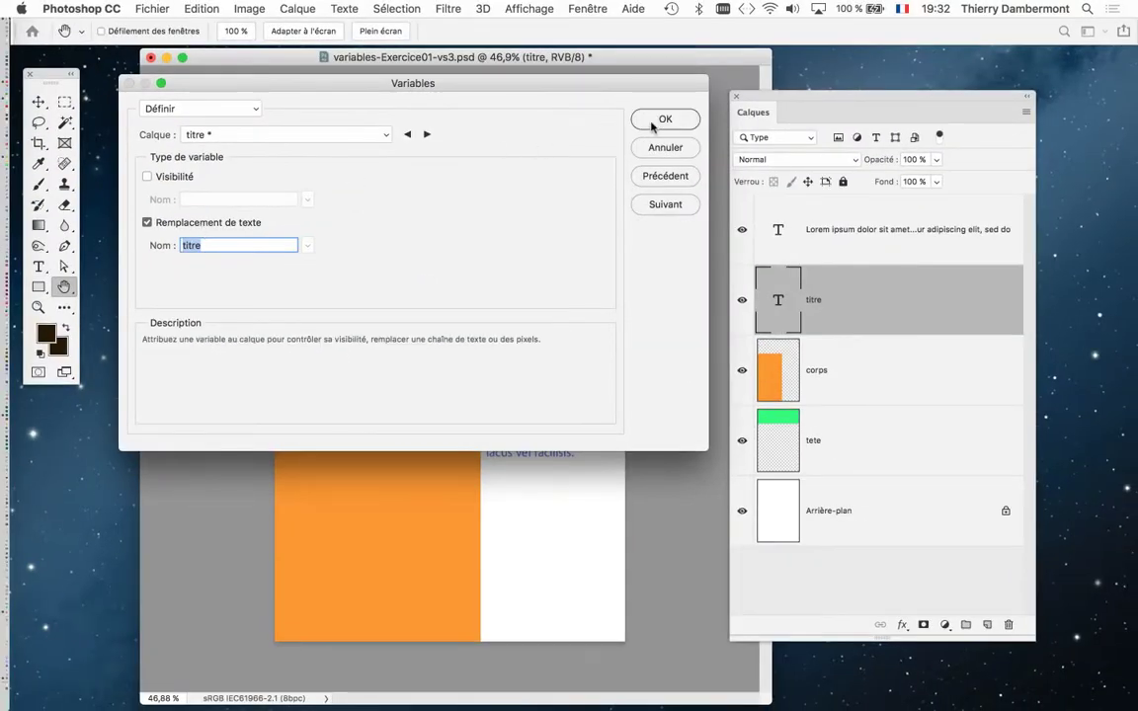
{"action": "left_click", "coordinate": [656, 123]}
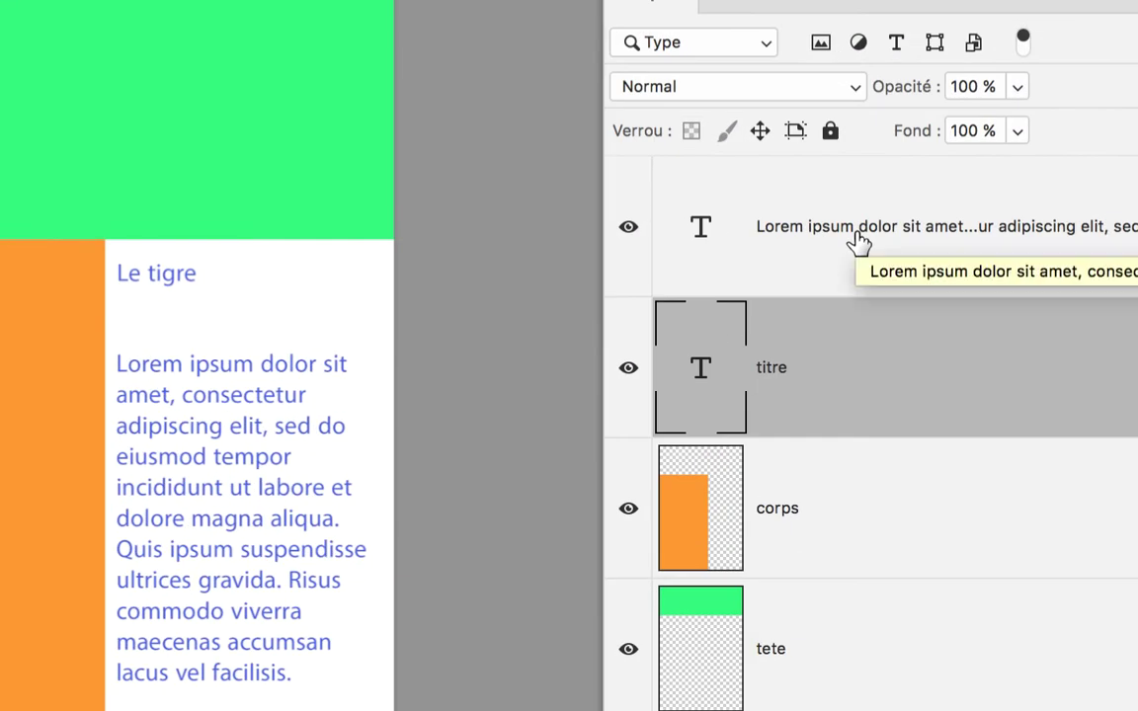
Rename the Lorem ipsum text layer as "description"
{"action": "left_click", "coordinate": [858, 233]}
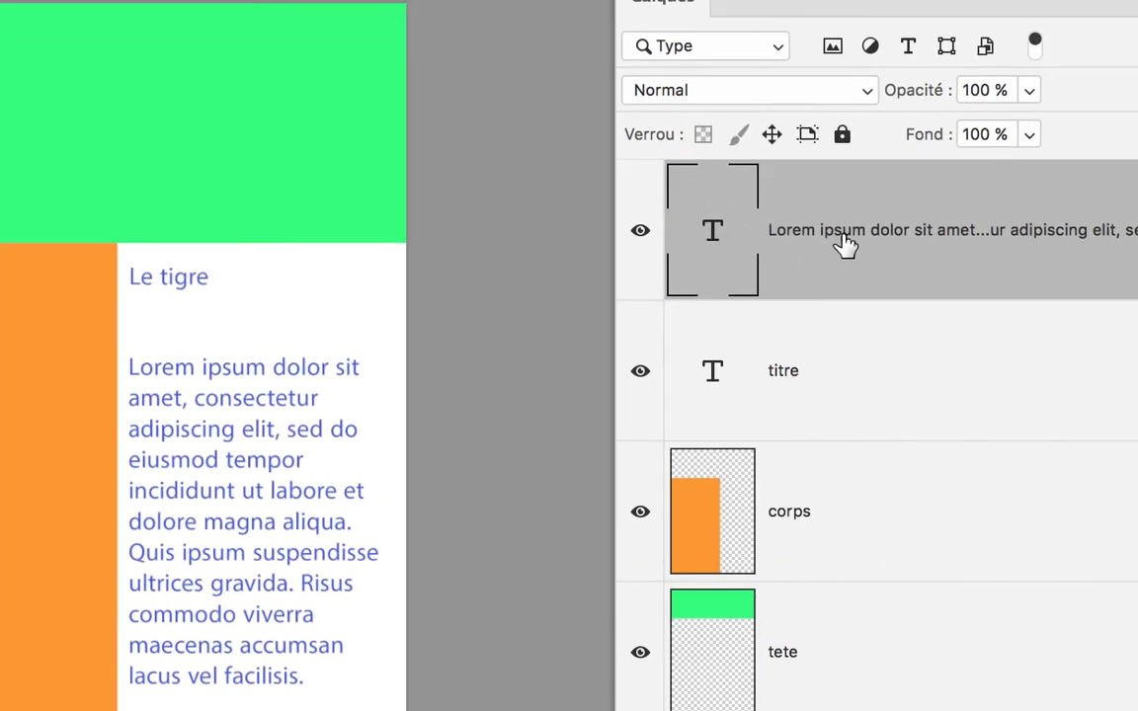
{"action": "double_click", "coordinate": [846, 237]}
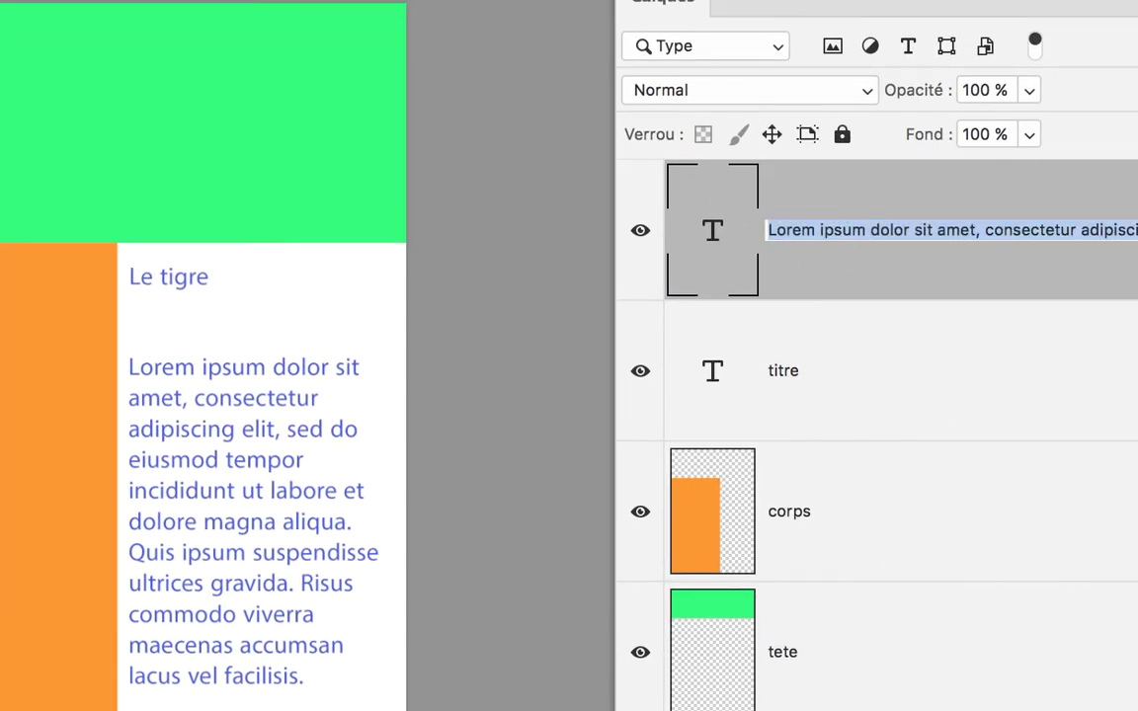
{"action": "type", "text": "description"}
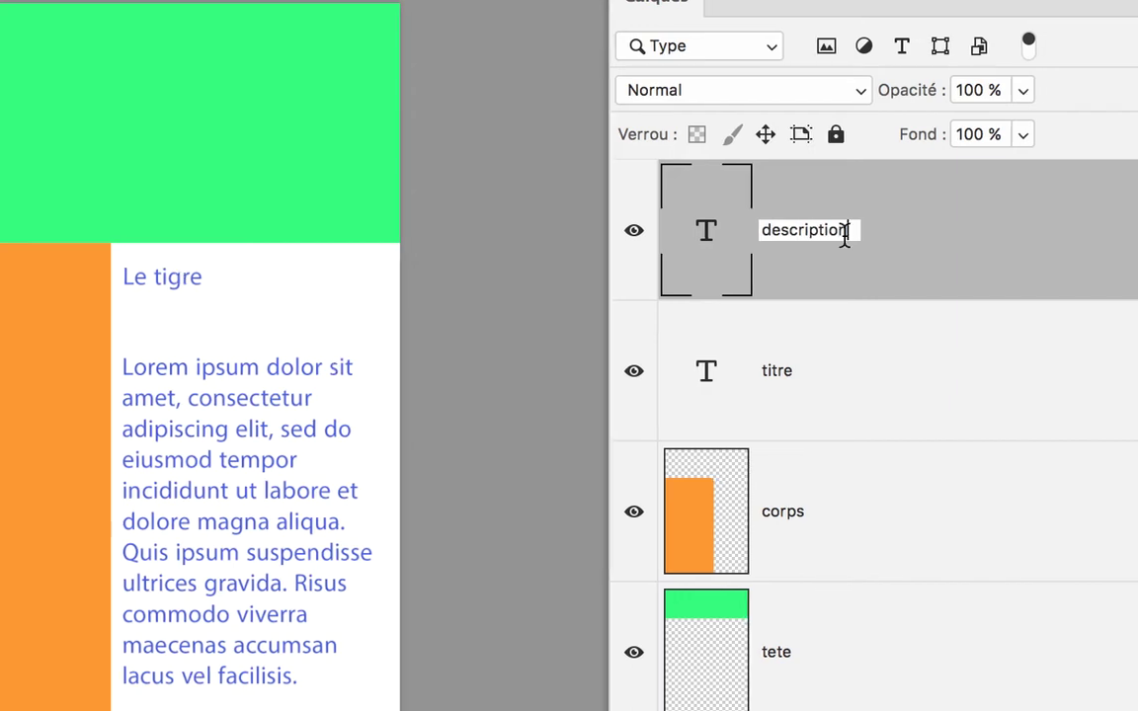
{"action": "key", "text": "Return"}
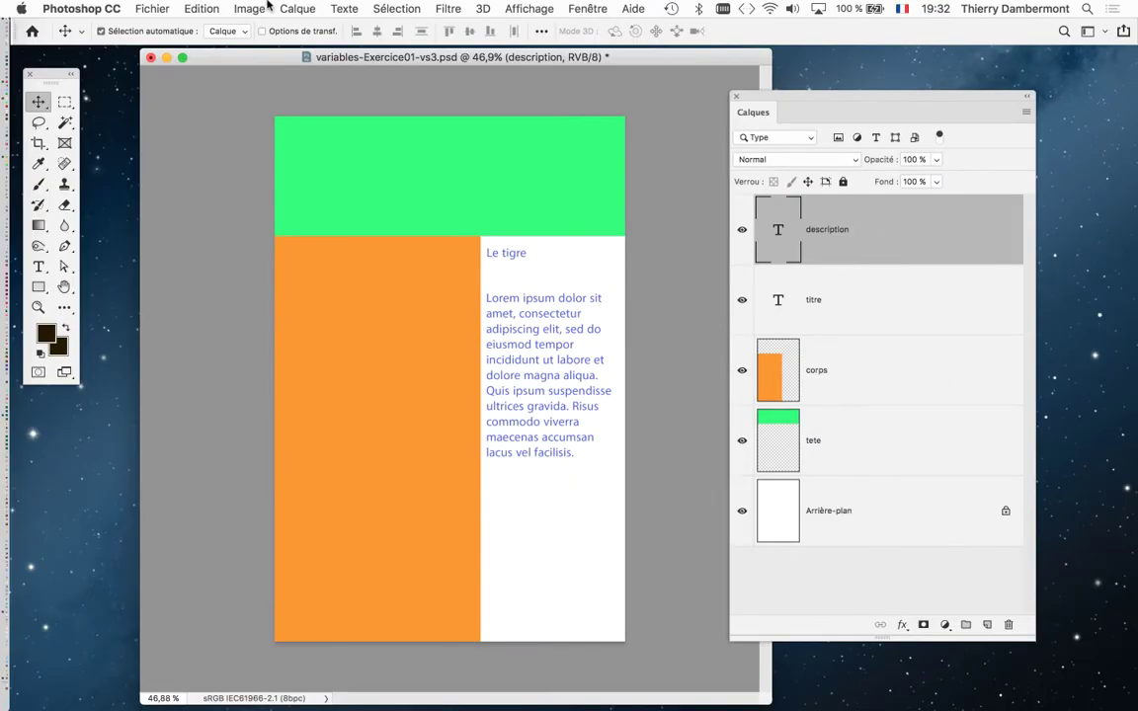
Define a text replacement variable named "description" for the description layer and confirm it
{"action": "left_click", "coordinate": [249, 8]}
{"action": "mouse_move", "coordinate": [296, 285]}
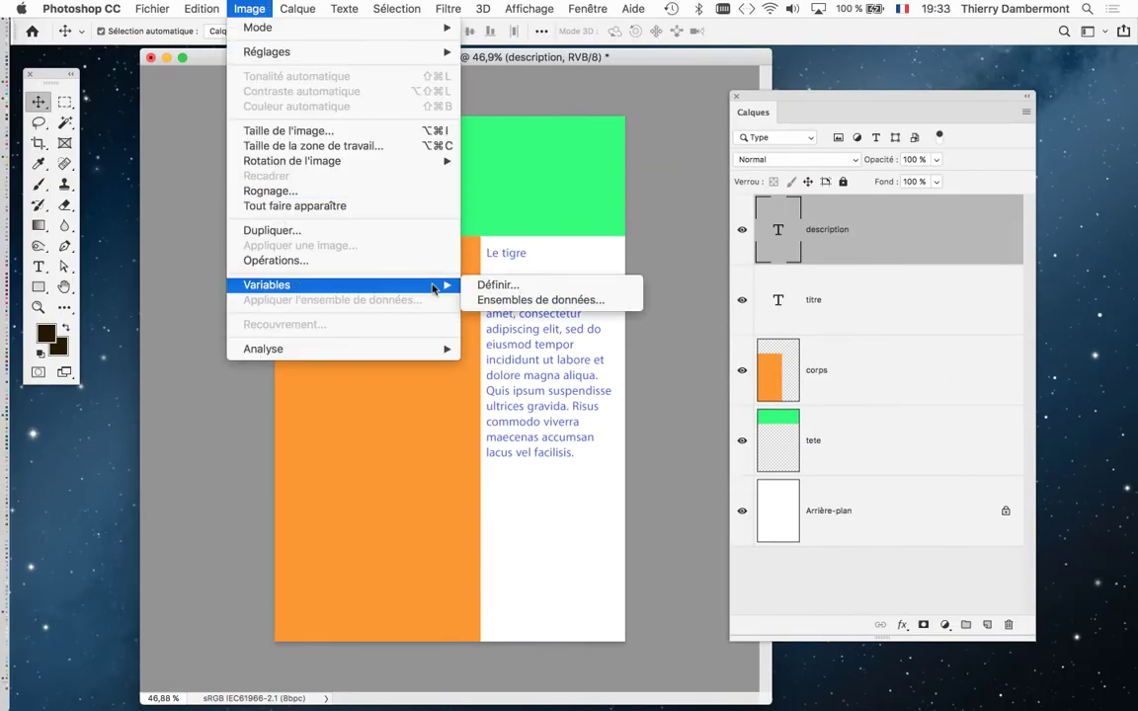
{"action": "left_click", "coordinate": [514, 285]}
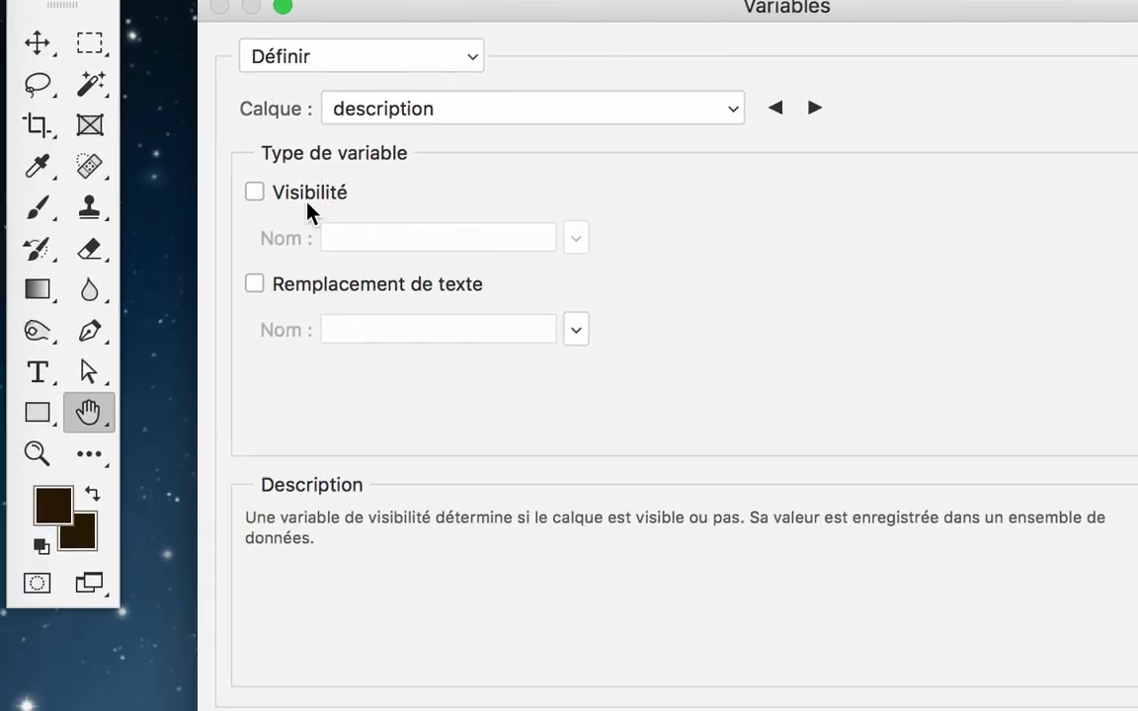
{"action": "left_click", "coordinate": [249, 335]}
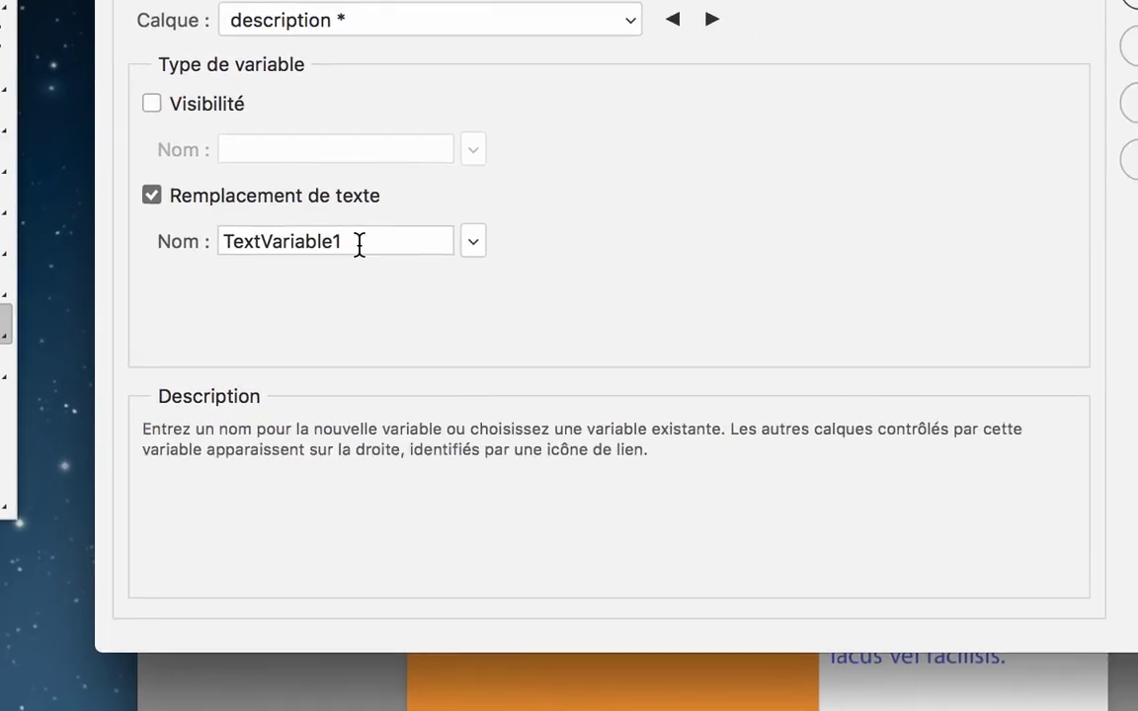
{"action": "double_click", "coordinate": [359, 245]}
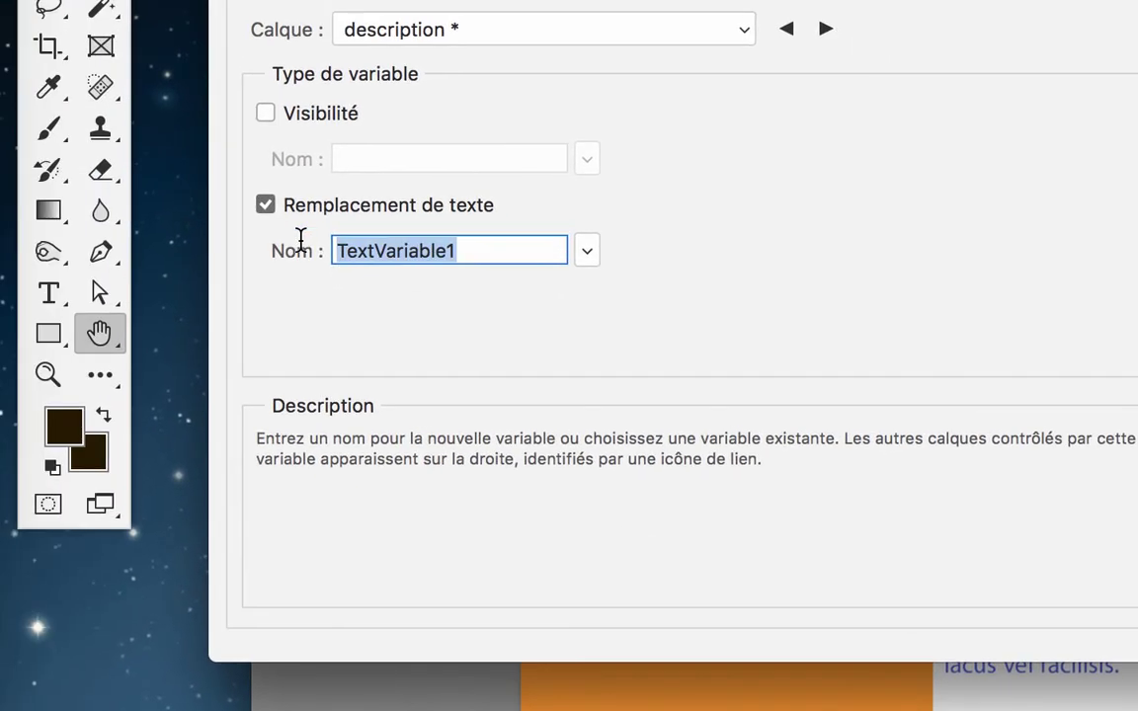
{"action": "type", "text": "desc"}
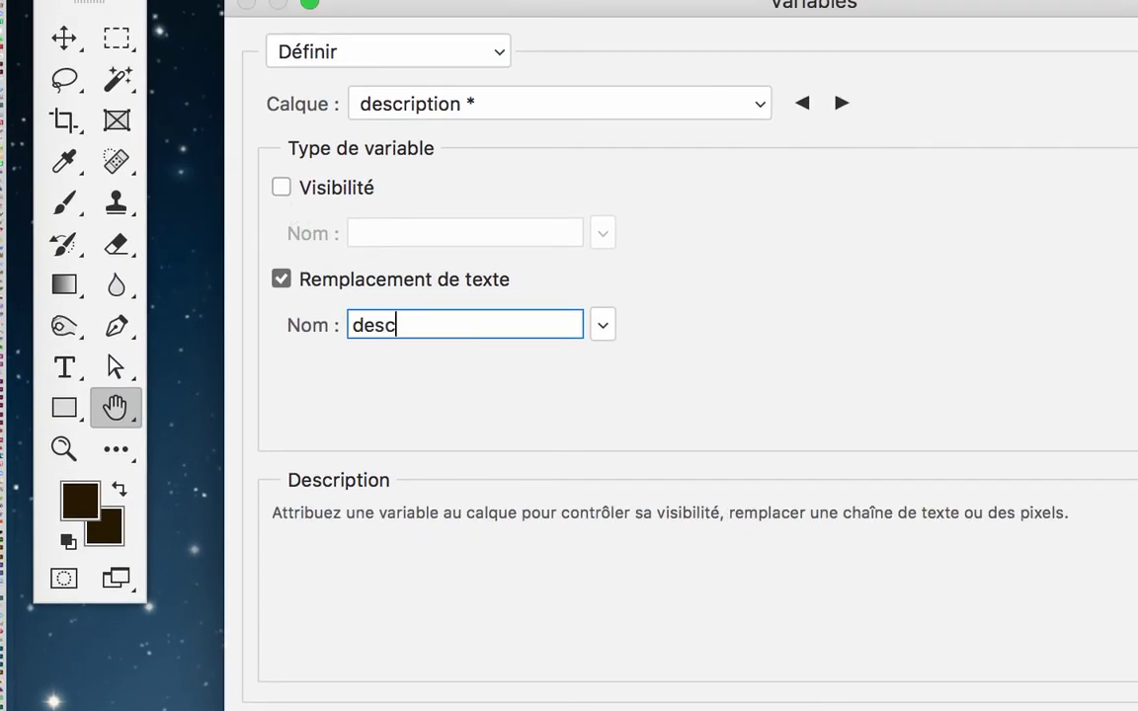
{"action": "type", "text": "ription"}
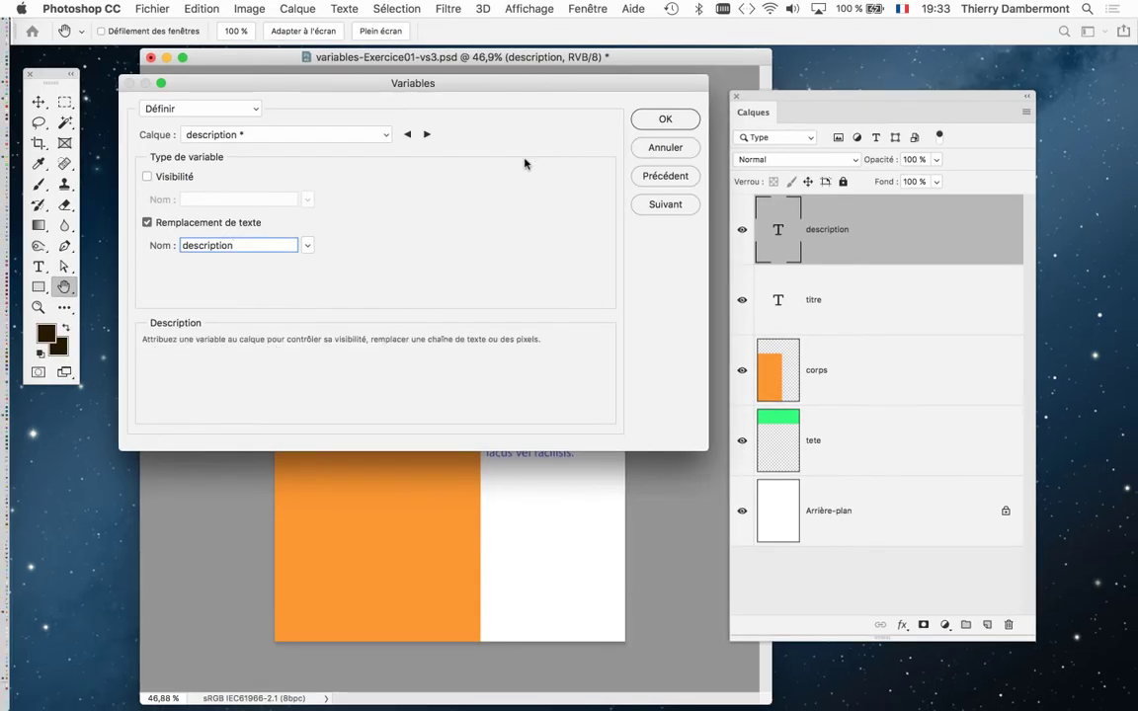
{"action": "left_click", "coordinate": [644, 123]}
{"action": "key", "text": "v"}
Save the document as variables-Exercice01-vs4.psd in the variables-Exercice01 folder, with maximum compatibility enabled
{"action": "left_click", "coordinate": [152, 8]}
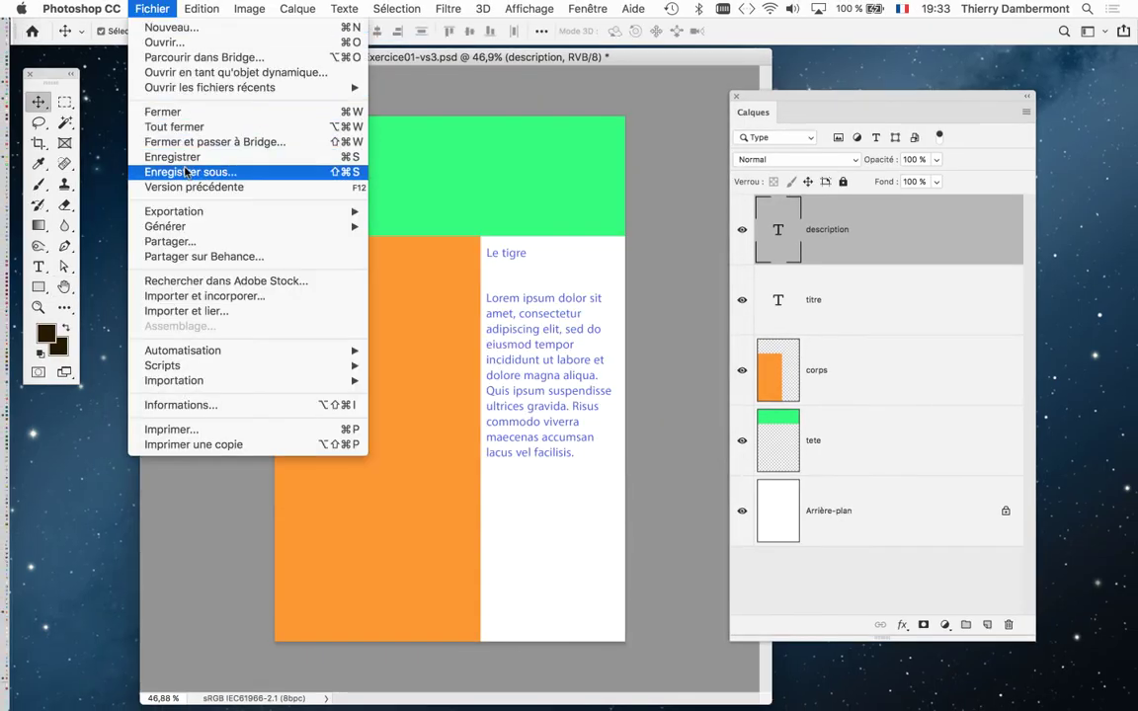
{"action": "key", "text": "Return"}
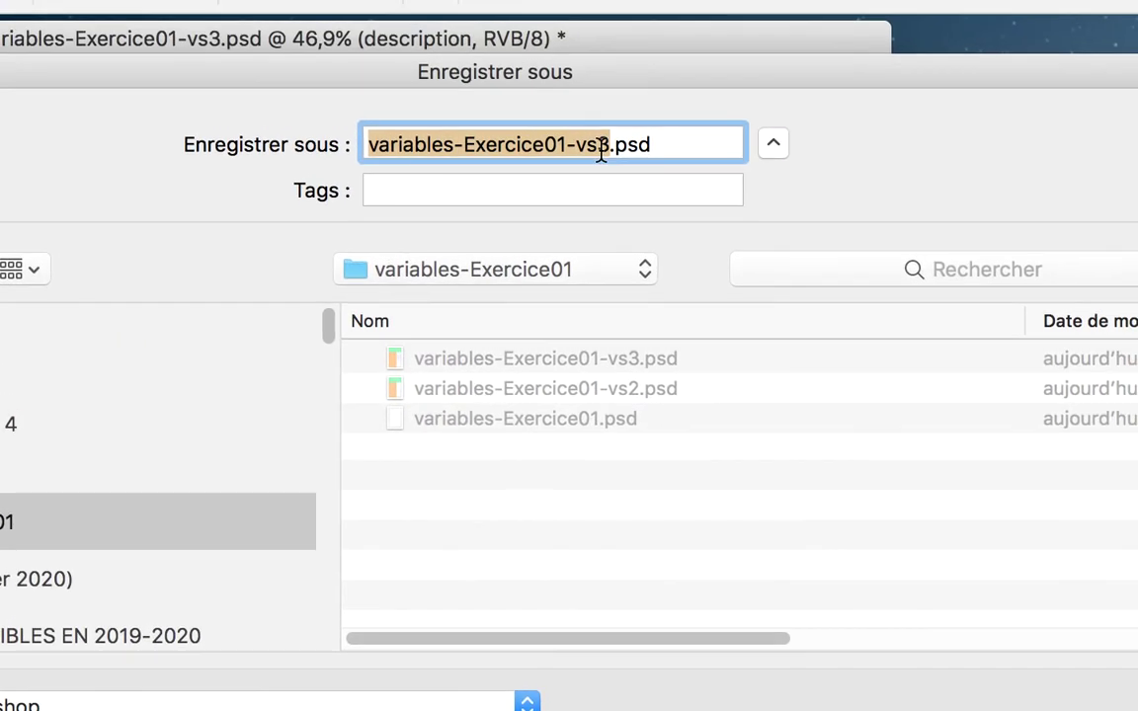
{"action": "left_click", "coordinate": [628, 112]}
{"action": "key", "text": "shift+Left"}
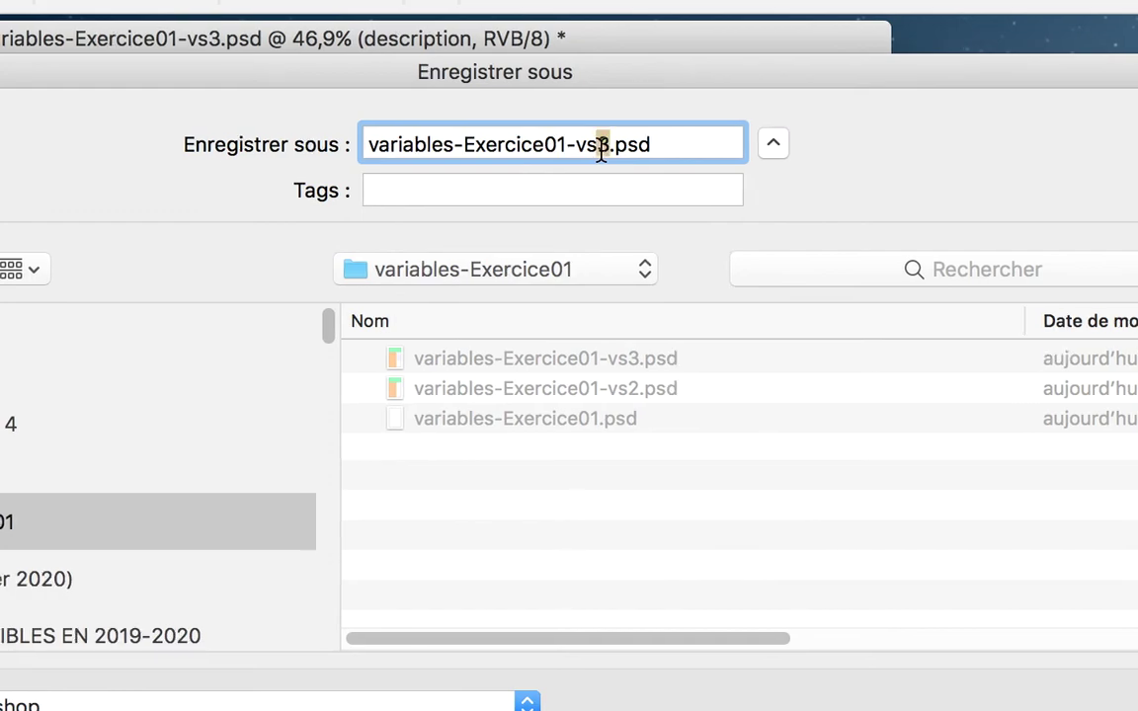
{"action": "type", "text": "4"}
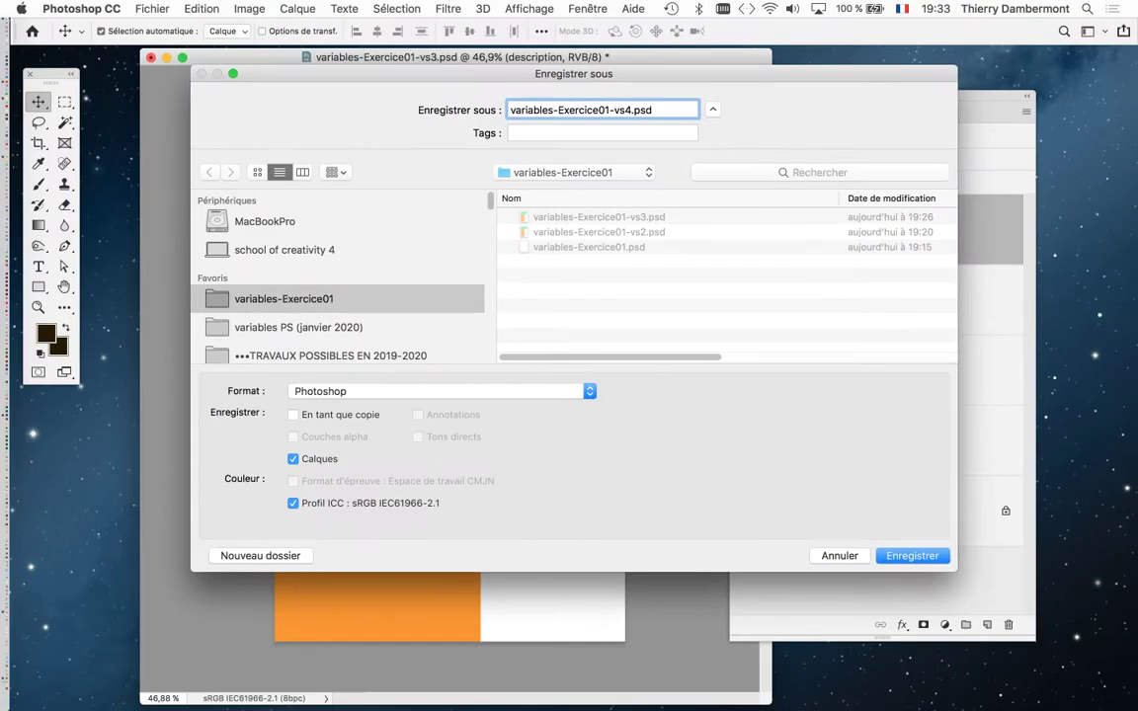
{"action": "key", "text": "Return"}
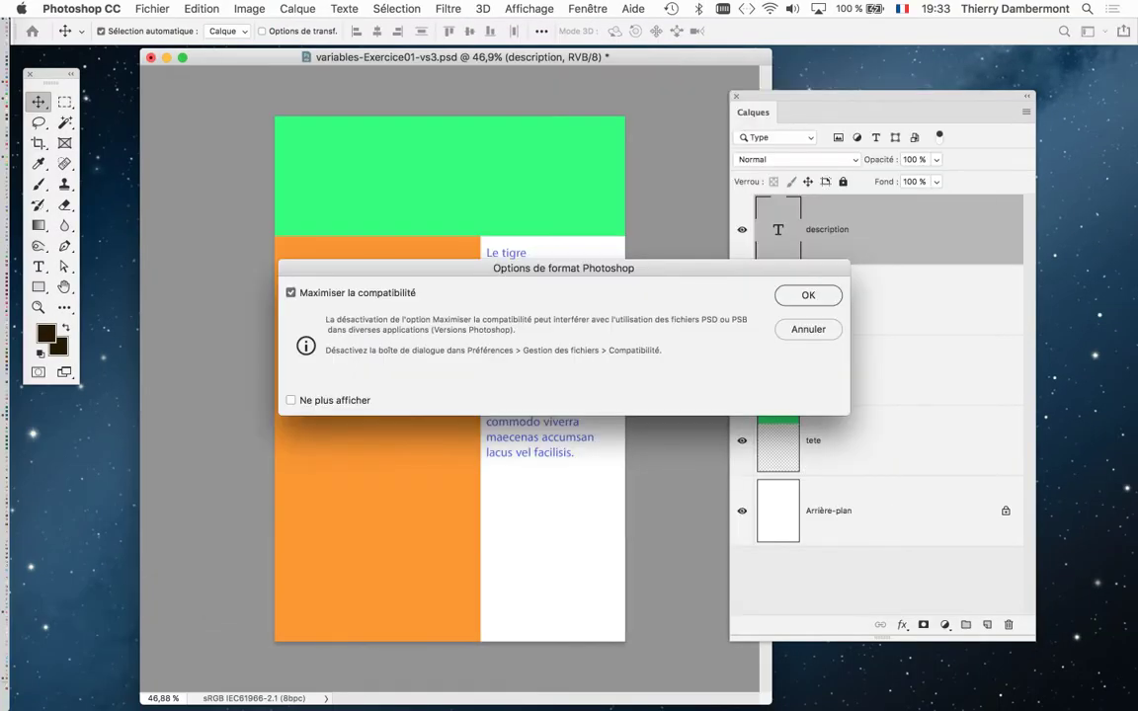
{"action": "key", "text": "Return"}
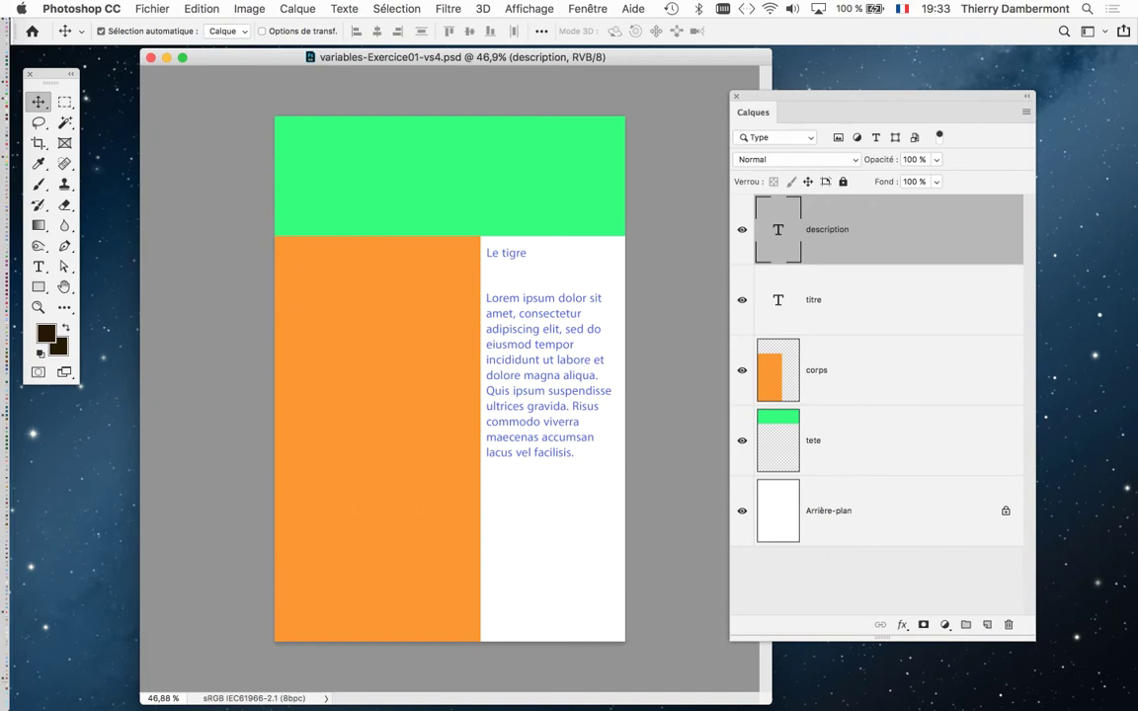
Go through the tete, corps, titre and description layers one after another
{"action": "left_click", "coordinate": [829, 441]}
{"action": "left_click", "coordinate": [830, 370]}
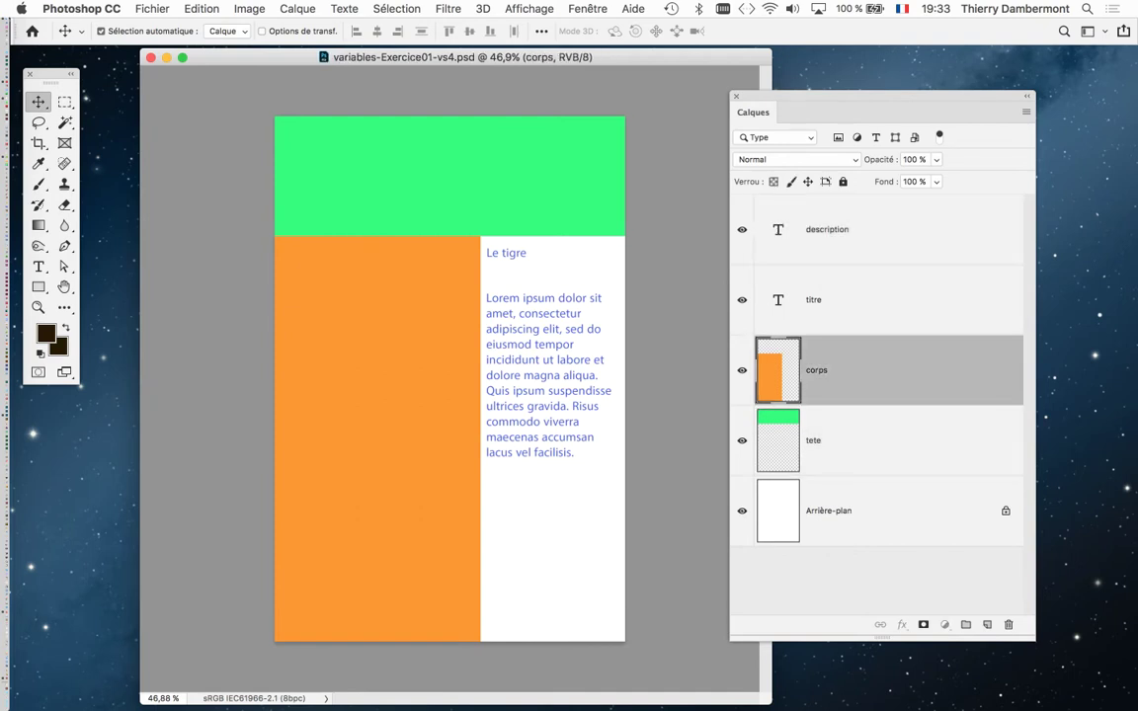
{"action": "left_click", "coordinate": [829, 300]}
{"action": "left_click", "coordinate": [830, 230]}
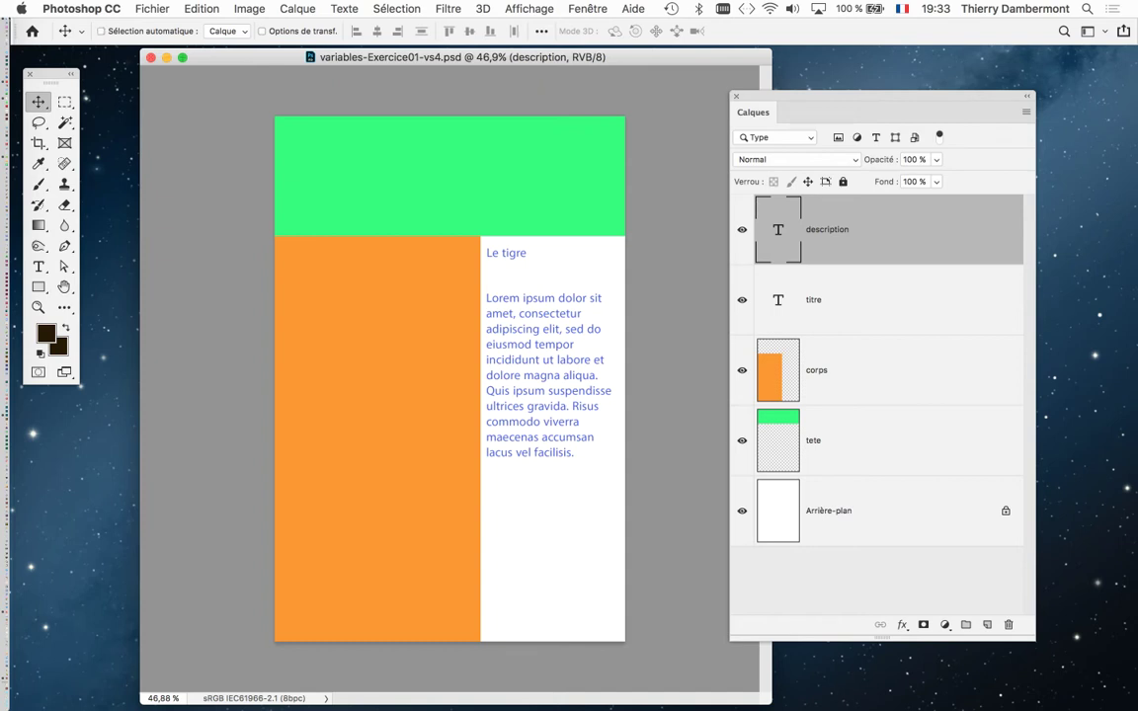
Switch to Finder and show the contents of the variables-Exercice01 folder as a list in a new window
{"action": "key", "text": "super+Tab"}
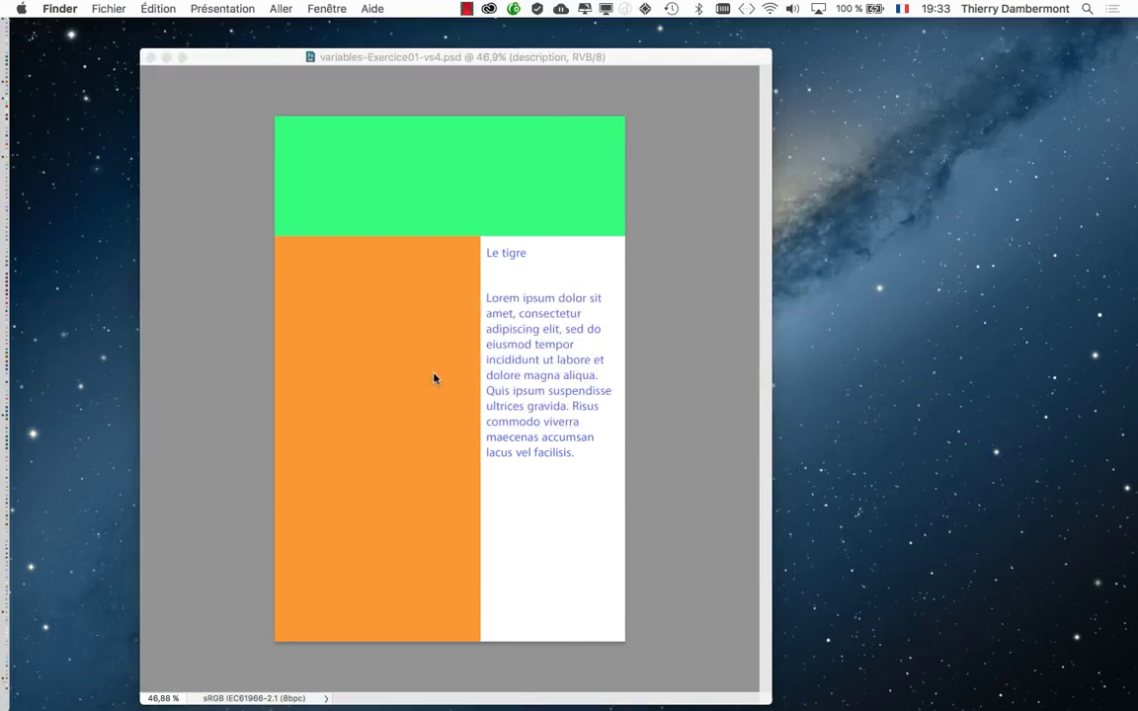
{"action": "left_click", "coordinate": [109, 8]}
{"action": "key", "text": "super+n"}
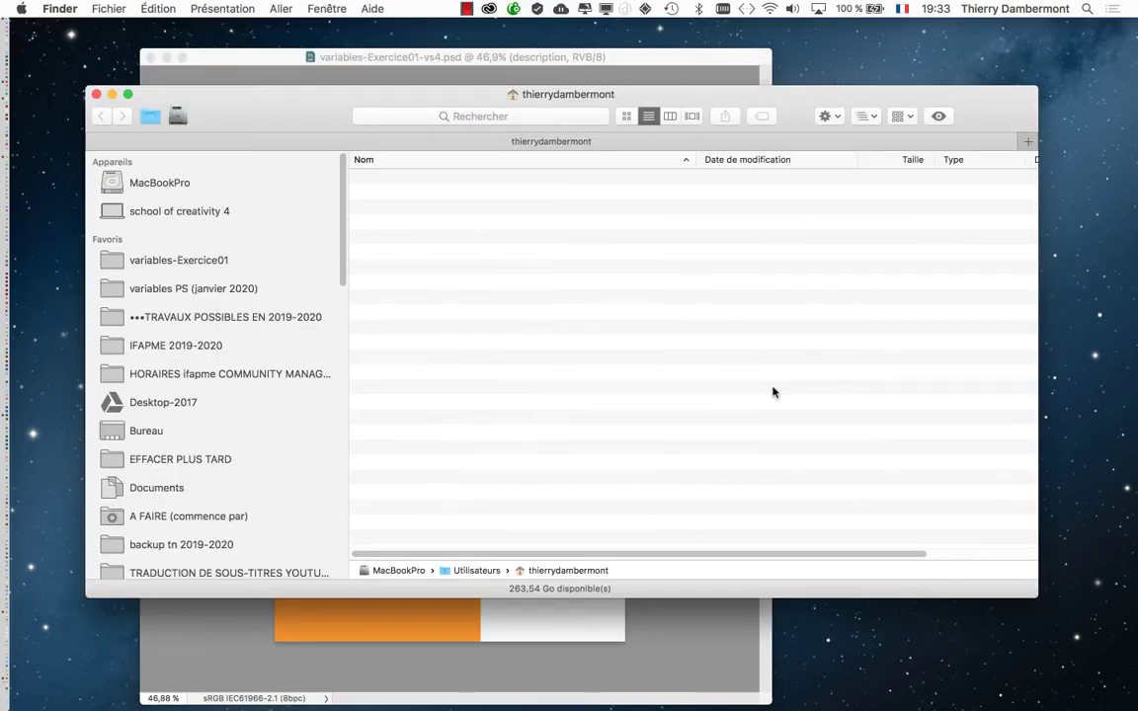
{"action": "left_click", "coordinate": [168, 261]}
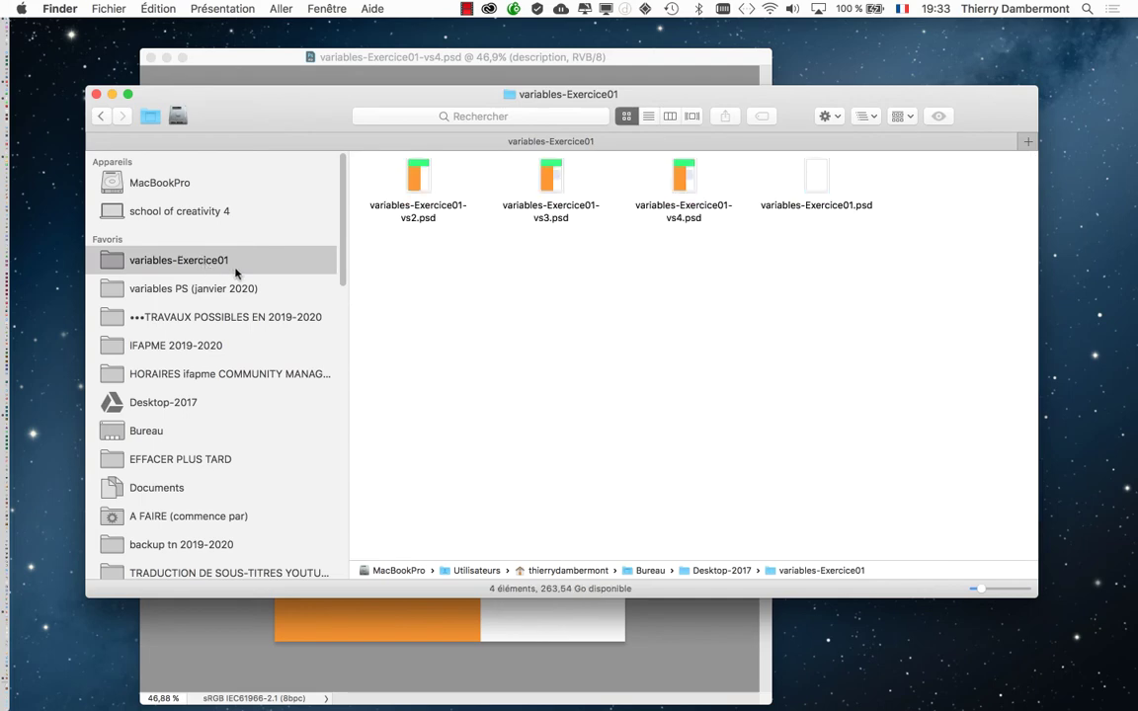
{"action": "left_click", "coordinate": [648, 116]}
{"action": "left_click", "coordinate": [432, 225]}
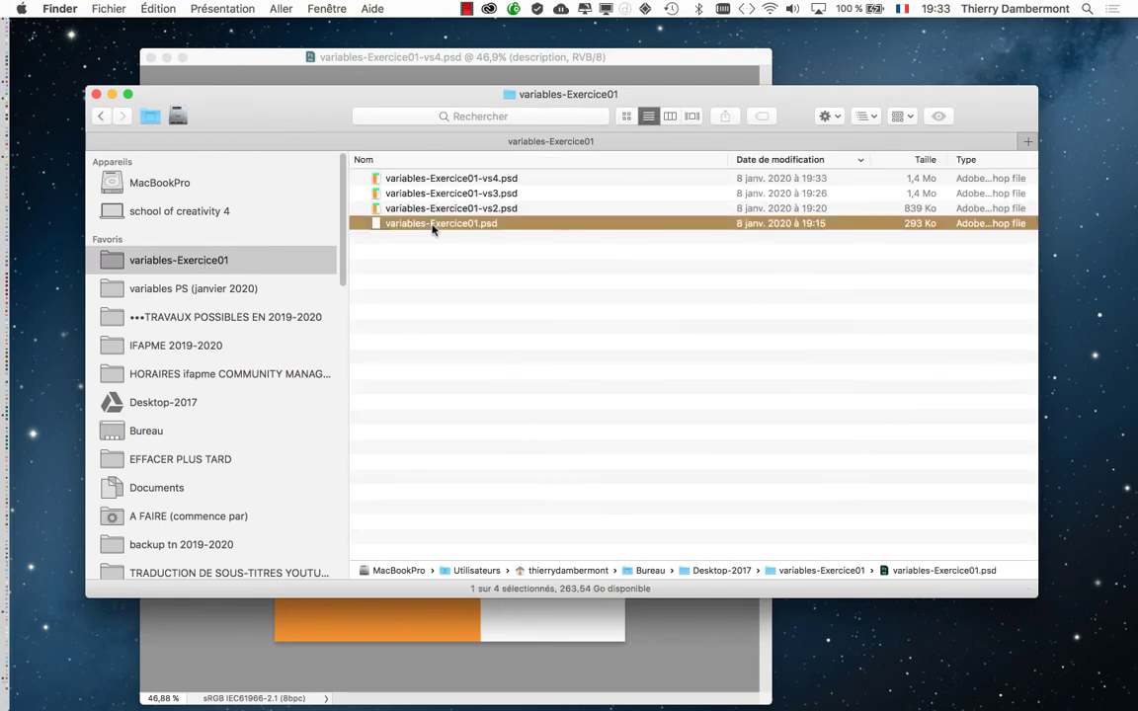
Copy Ensembles de données-vs3.csv from OpenInfographie-decouvrir-les-variables-Photoshop, within variables PS (janvier 2020), into variables-Exercice01 and open that destination folder
{"action": "left_click", "coordinate": [204, 289]}
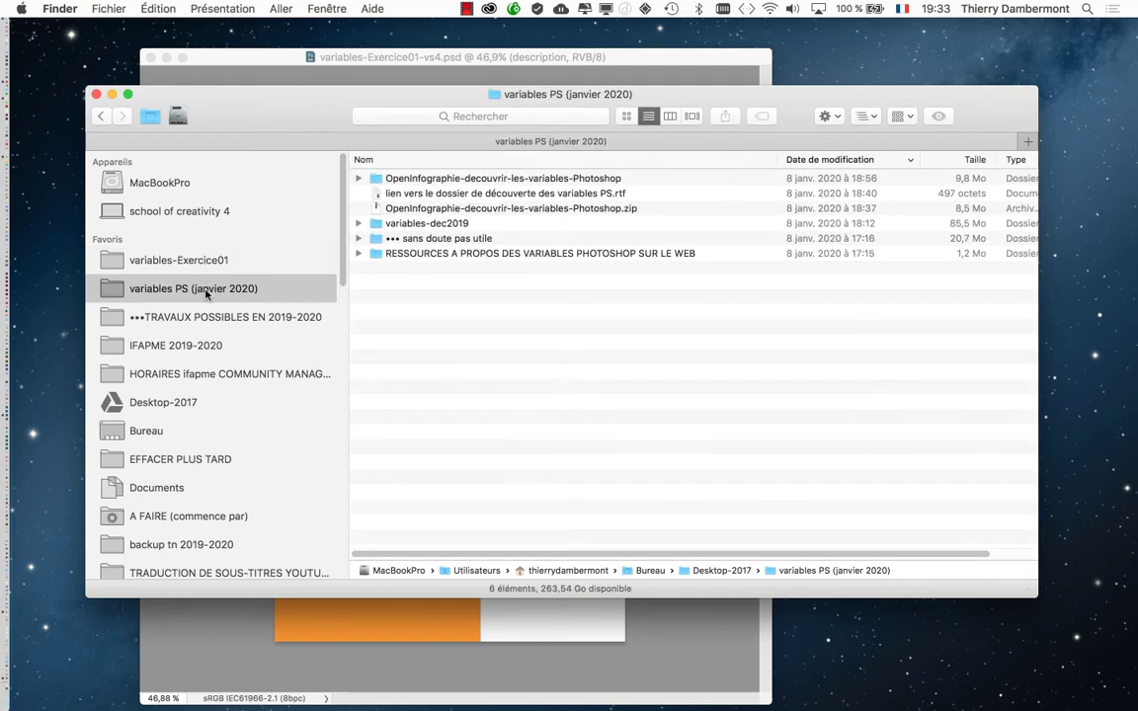
{"action": "double_click", "coordinate": [418, 179]}
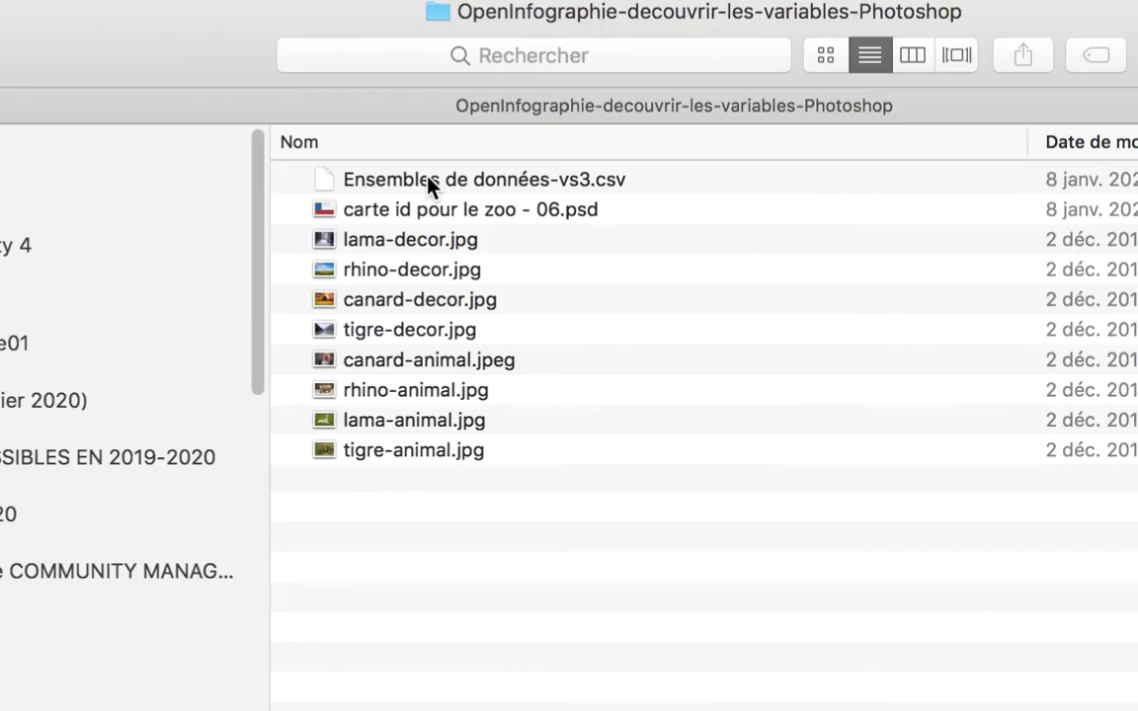
{"action": "left_click", "coordinate": [423, 180]}
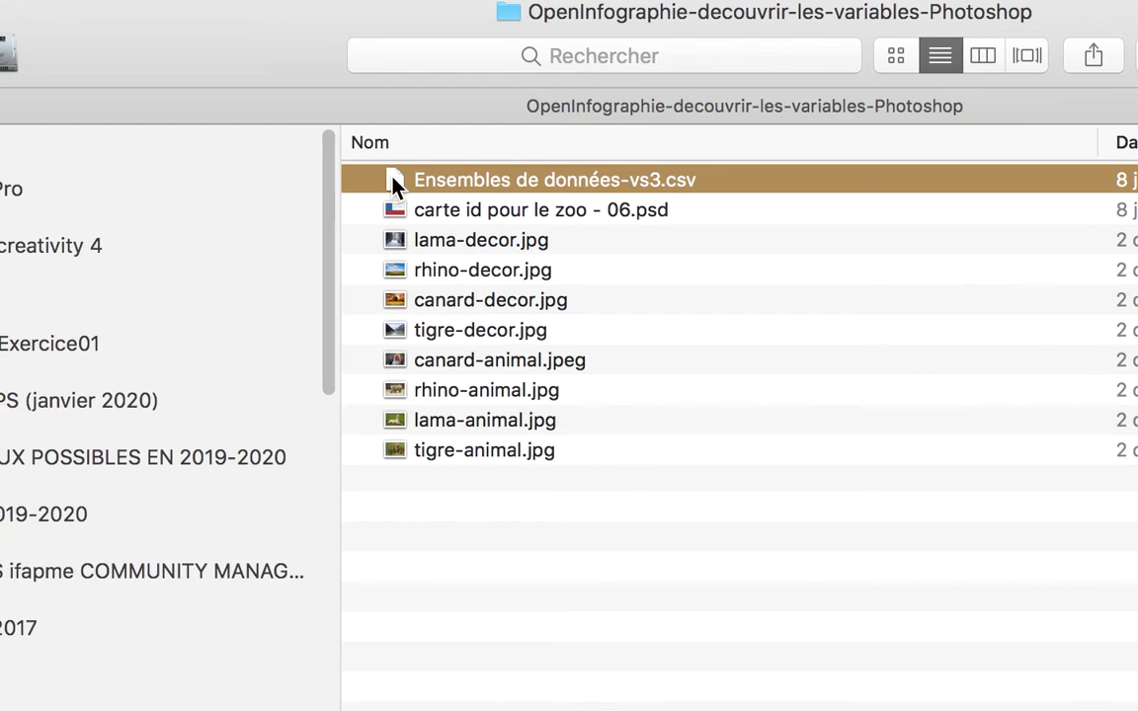
{"action": "left_click_drag", "start_coordinate": [395, 184], "coordinate": [198, 285]}
{"action": "left_click_drag", "start_coordinate": [326, 219], "coordinate": [190, 278]}
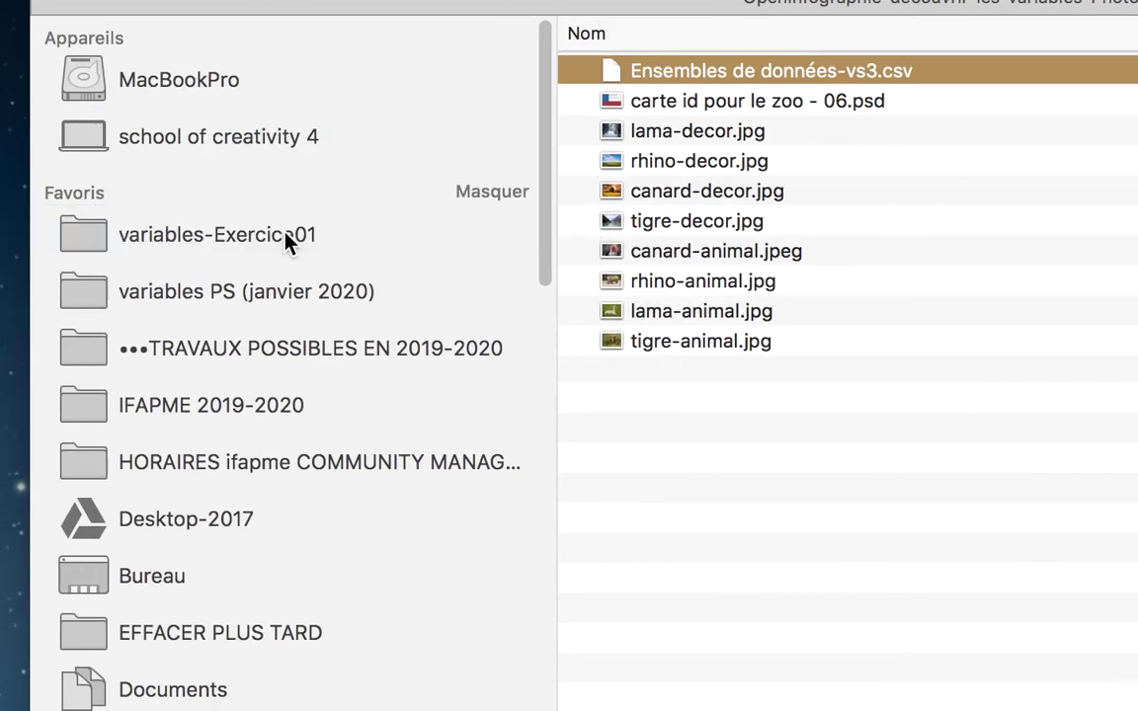
{"action": "left_click", "coordinate": [192, 279]}
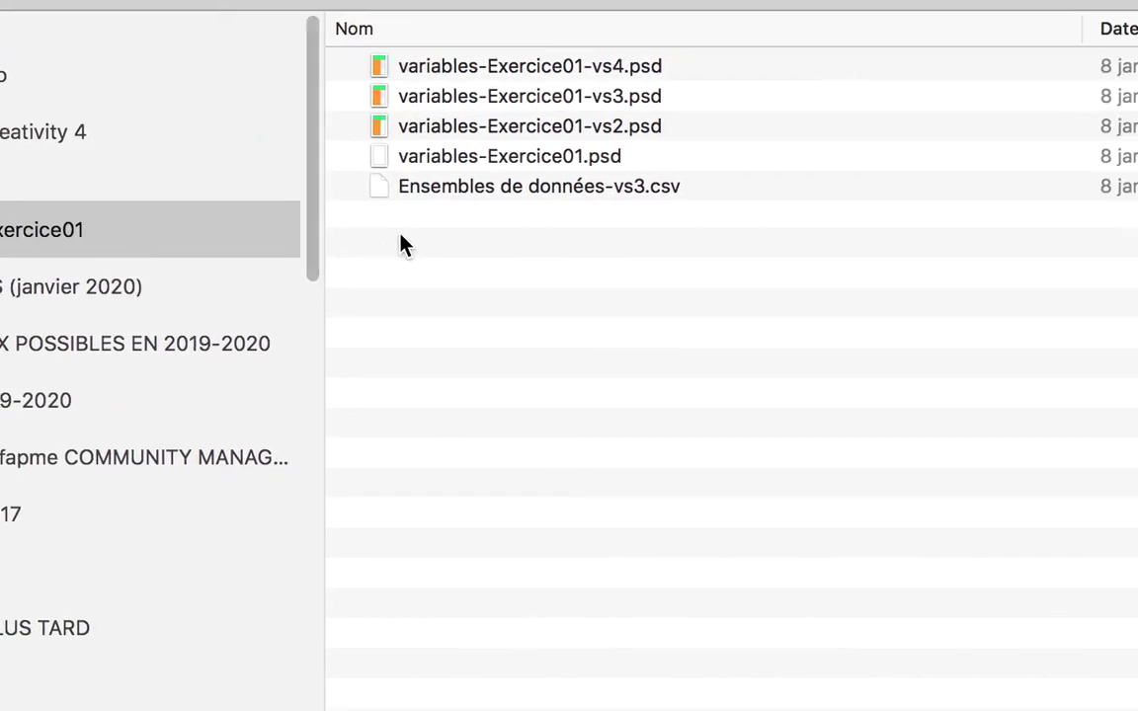
Open Ensembles de données-vs3.csv in TextEdit and enlarge its window to fill most of the screen
{"action": "left_click", "coordinate": [431, 219]}
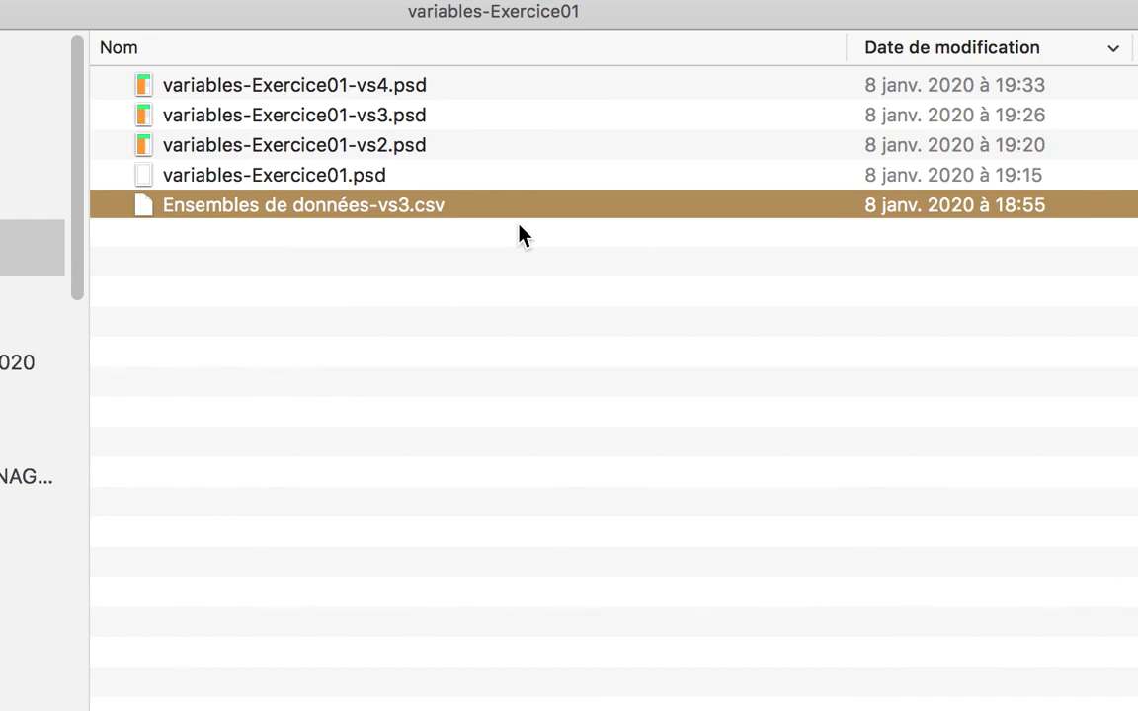
{"action": "double_click", "coordinate": [494, 206]}
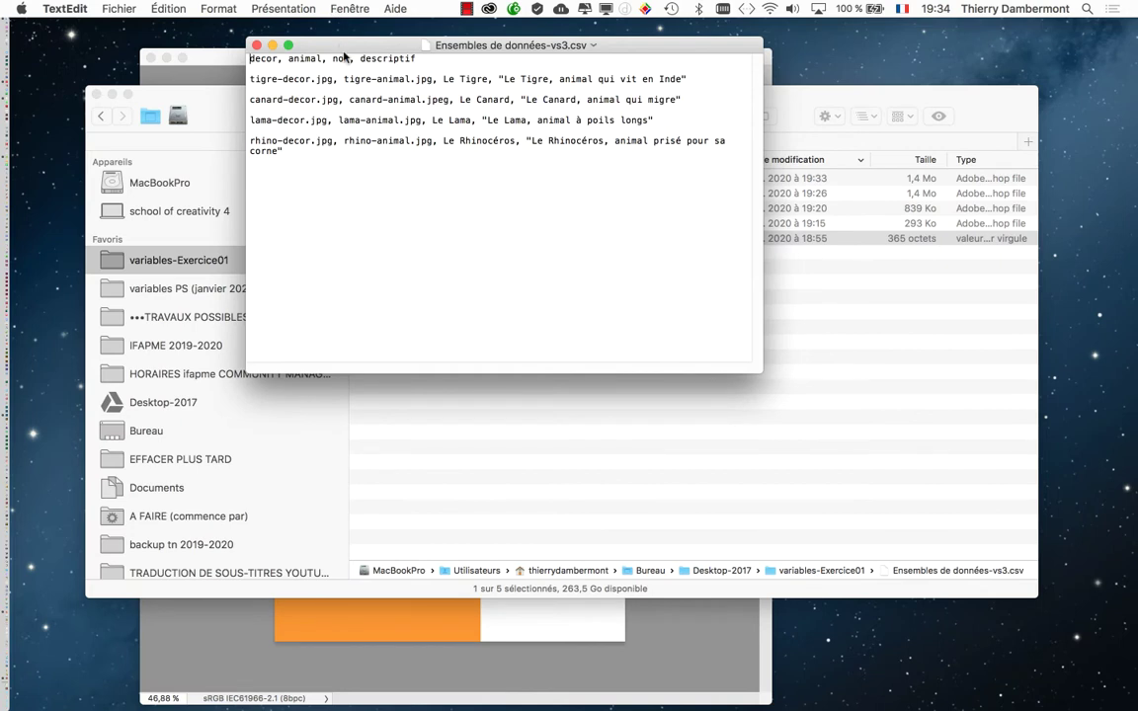
{"action": "left_click_drag", "start_coordinate": [342, 54], "coordinate": [158, 37]}
{"action": "left_click_drag", "start_coordinate": [574, 358], "coordinate": [1019, 674]}
Enlarge all the text of the CSV file by several sizes for easier reading
{"action": "key", "text": "super+a"}
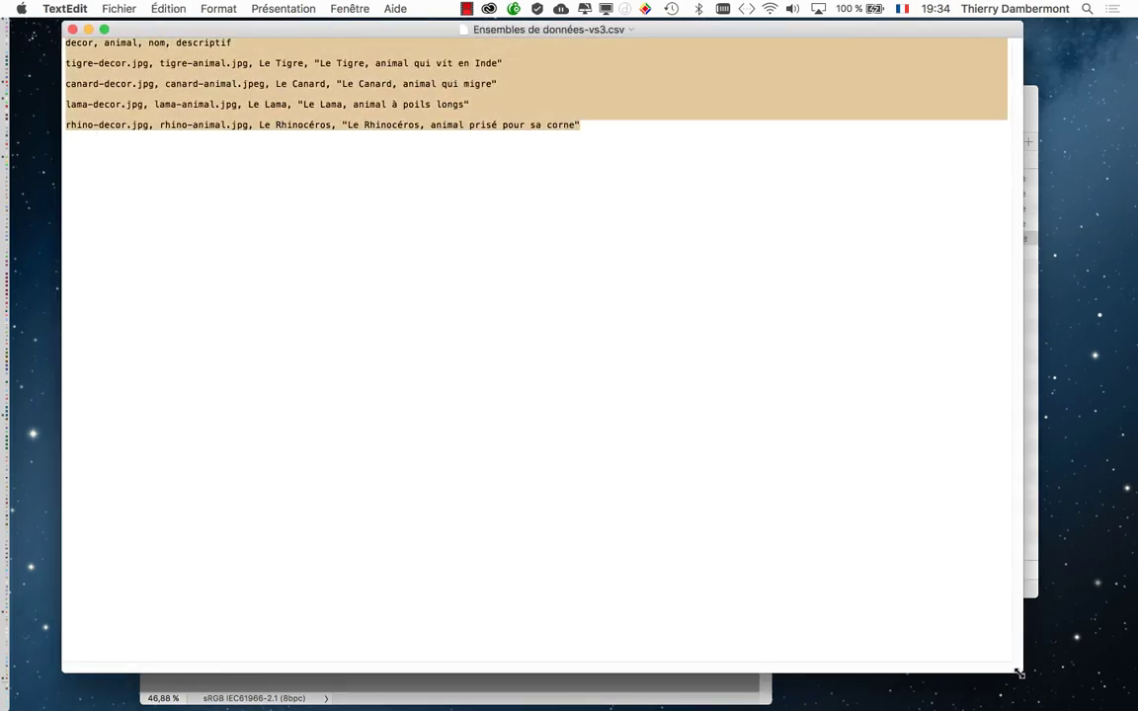
{"action": "key", "text": "super+plus"}
{"action": "key", "text": "super+plus"}
{"action": "key", "text": "super+plus"}
{"action": "key", "text": "super+plus"}
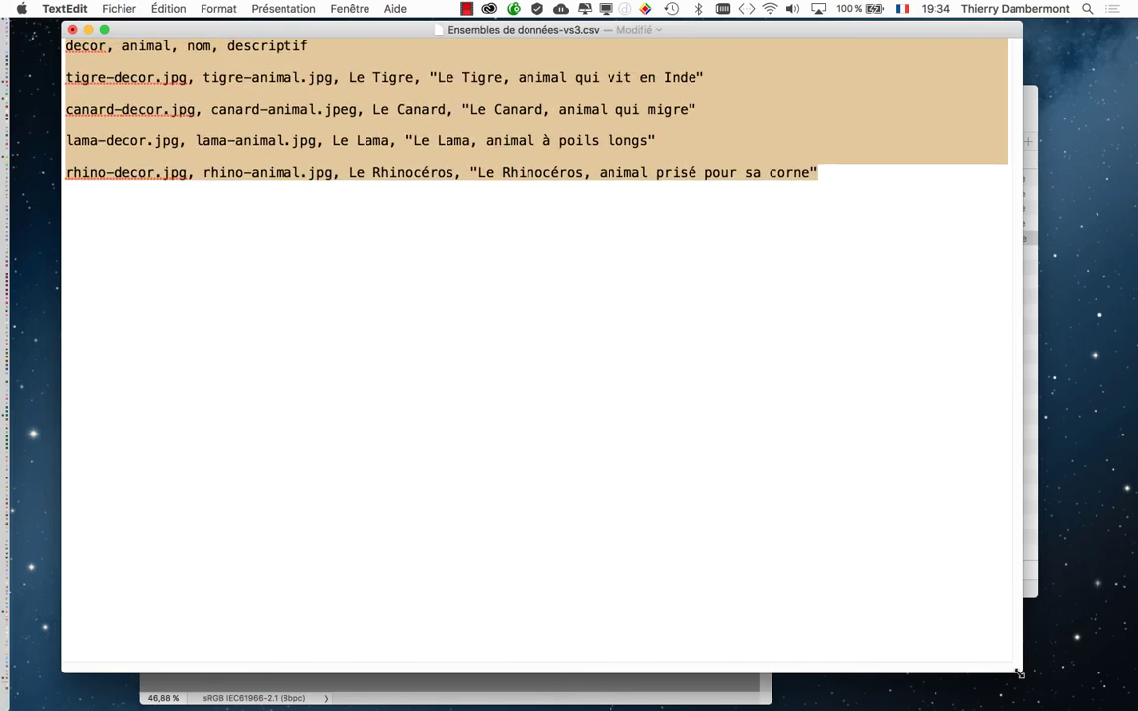
{"action": "key", "text": "super+plus"}
{"action": "key", "text": "super+plus"}
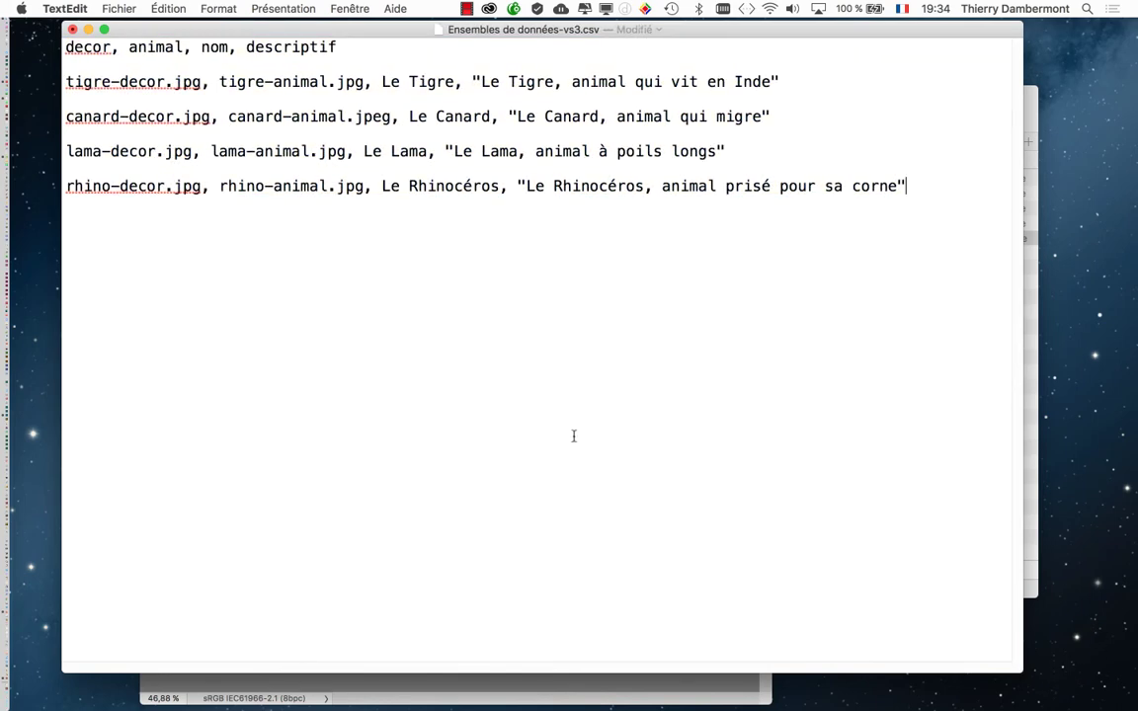
Examine the CSV's structure: the blank lines between records, the header and the quotes and commas in the Le Tigre description
{"action": "left_click_drag", "start_coordinate": [902, 36], "coordinate": [906, 41]}
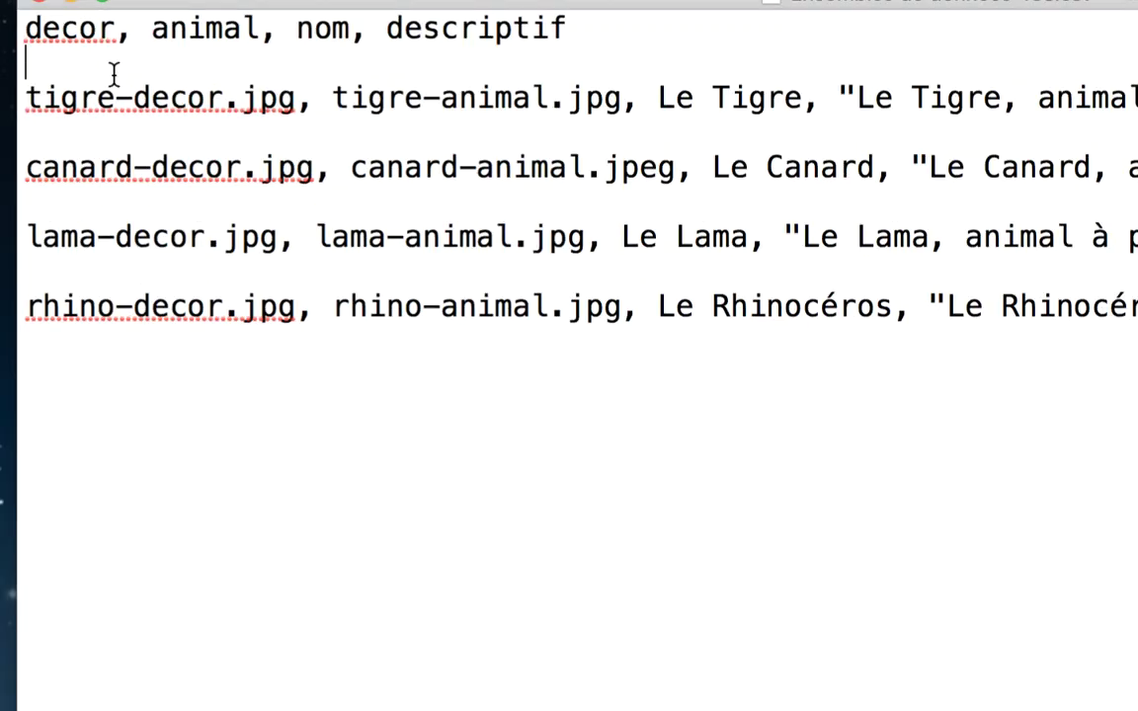
{"action": "triple_click", "coordinate": [49, 66]}
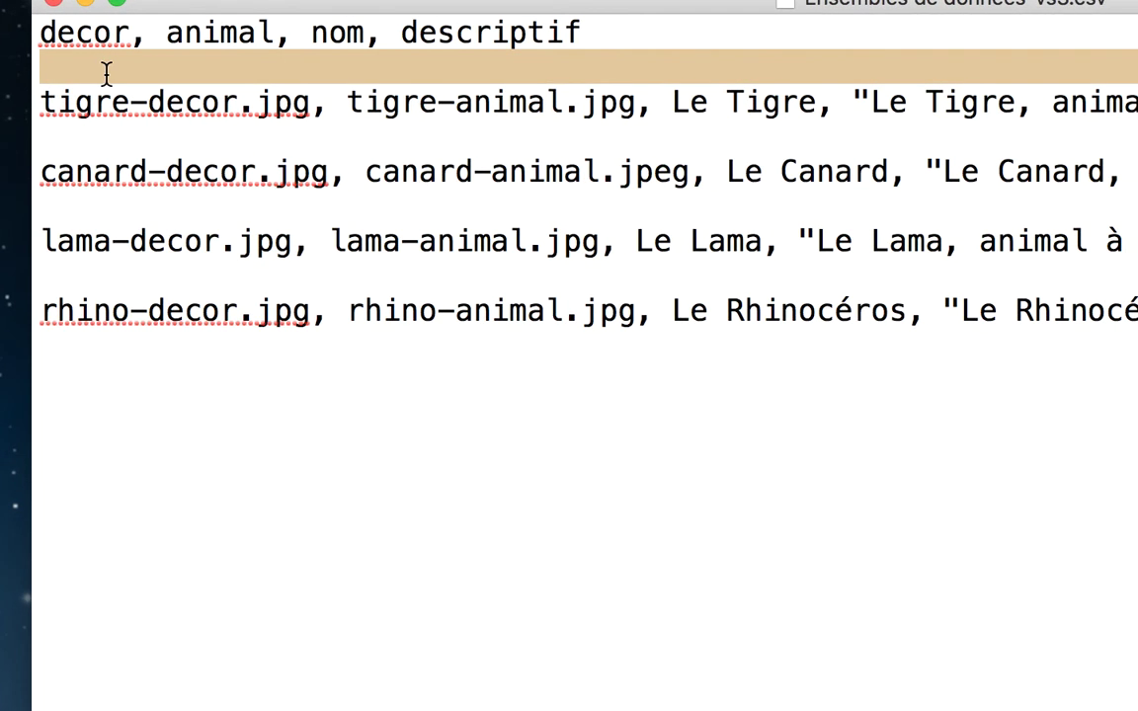
{"action": "left_click", "coordinate": [97, 132]}
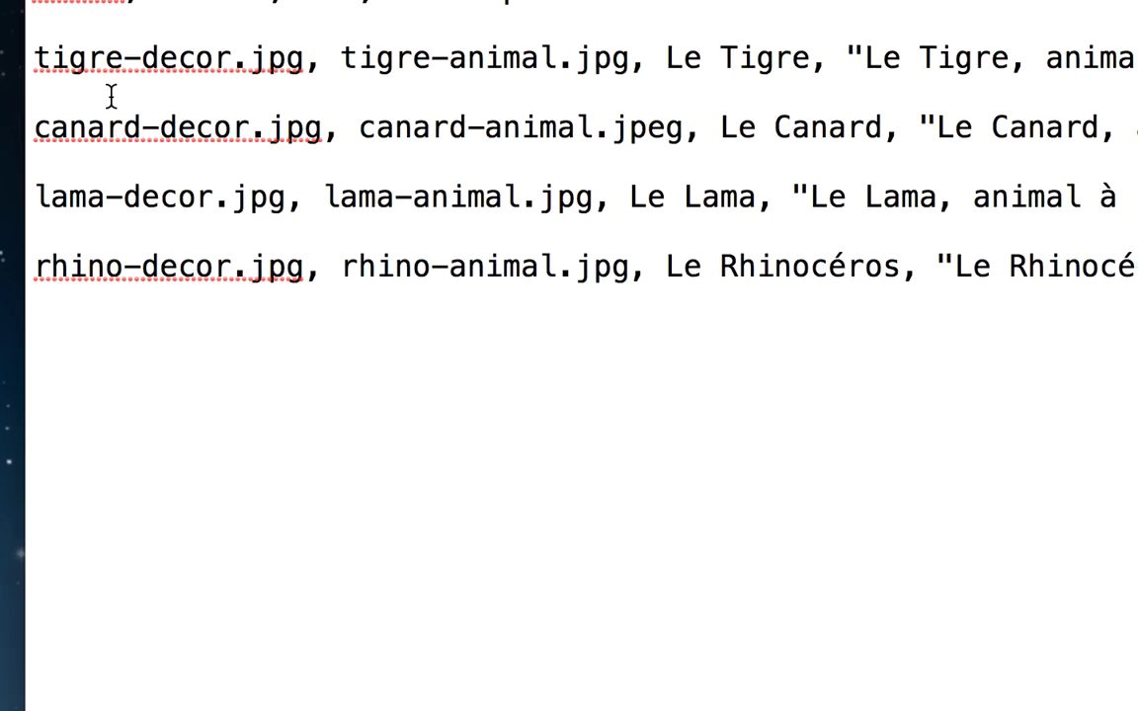
{"action": "triple_click", "coordinate": [127, 136]}
{"action": "left_click", "coordinate": [90, 159]}
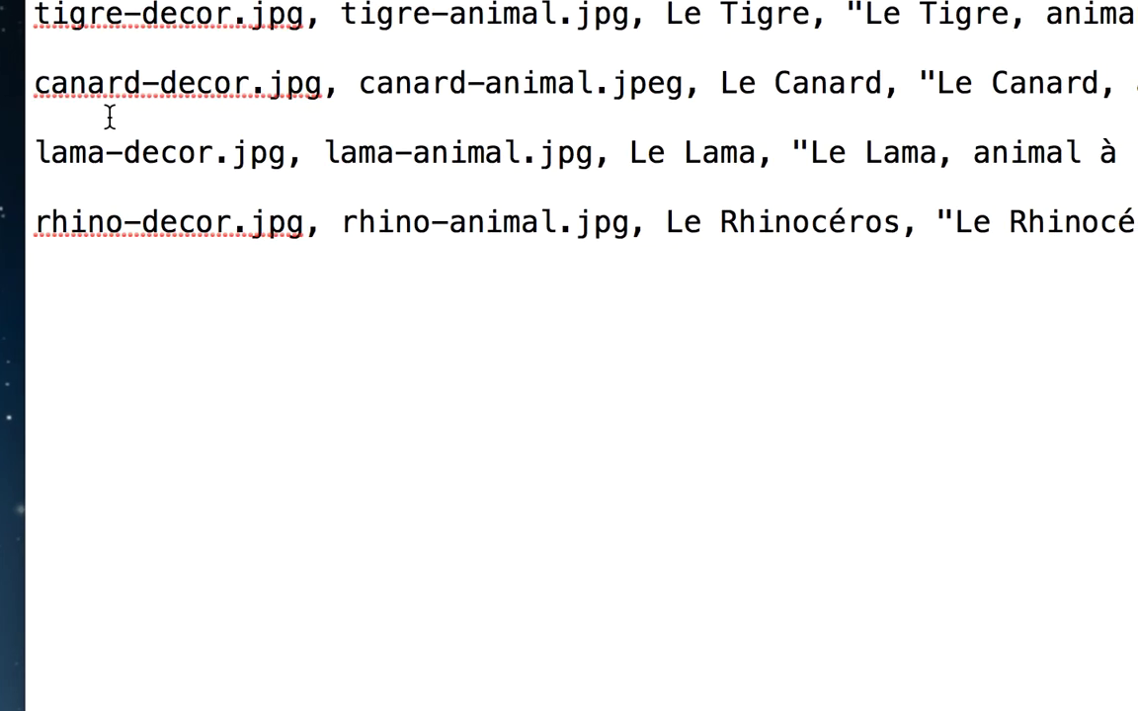
{"action": "triple_click", "coordinate": [114, 162]}
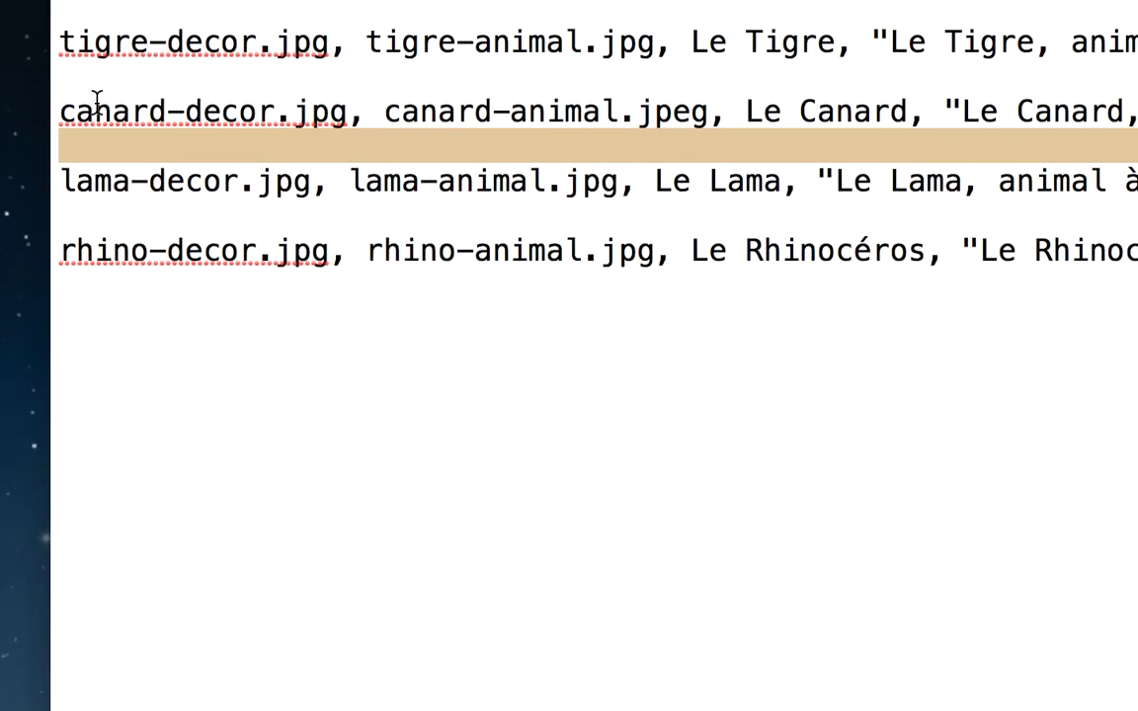
{"action": "left_click", "coordinate": [93, 88]}
{"action": "left_click", "coordinate": [95, 72]}
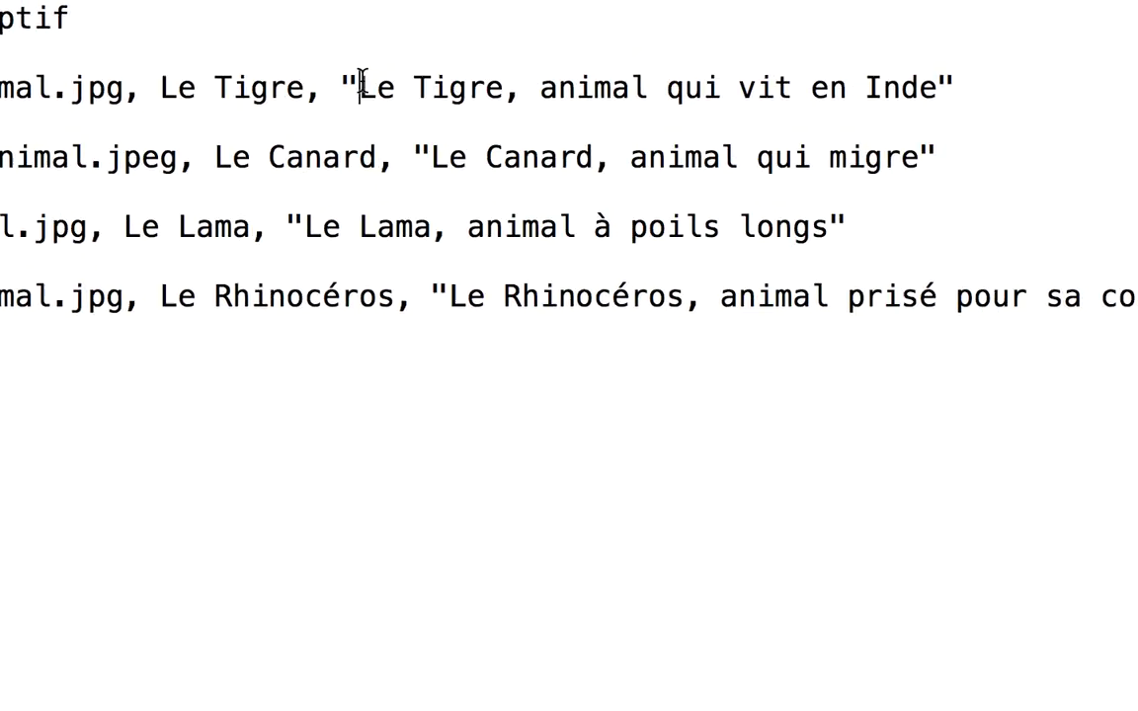
{"action": "key", "text": "shift+Right"}
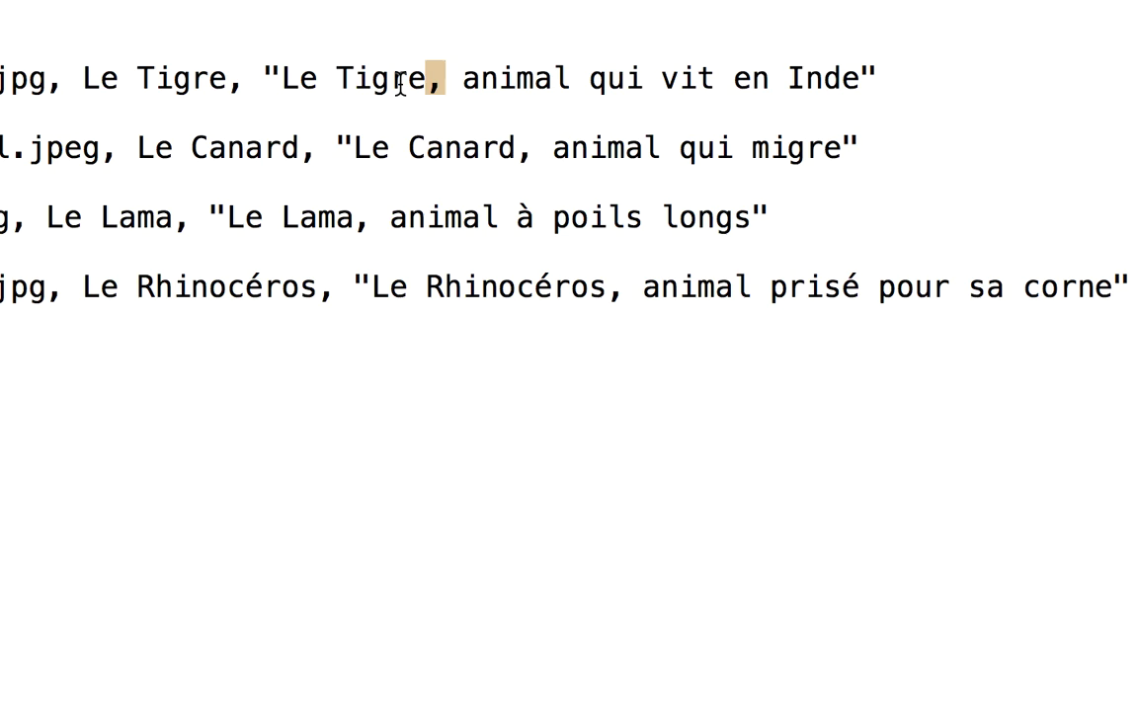
Examine the opening and closing quotation marks that enclose the Le Tigre description
{"action": "left_click", "coordinate": [268, 78]}
{"action": "key", "text": "shift+Right"}
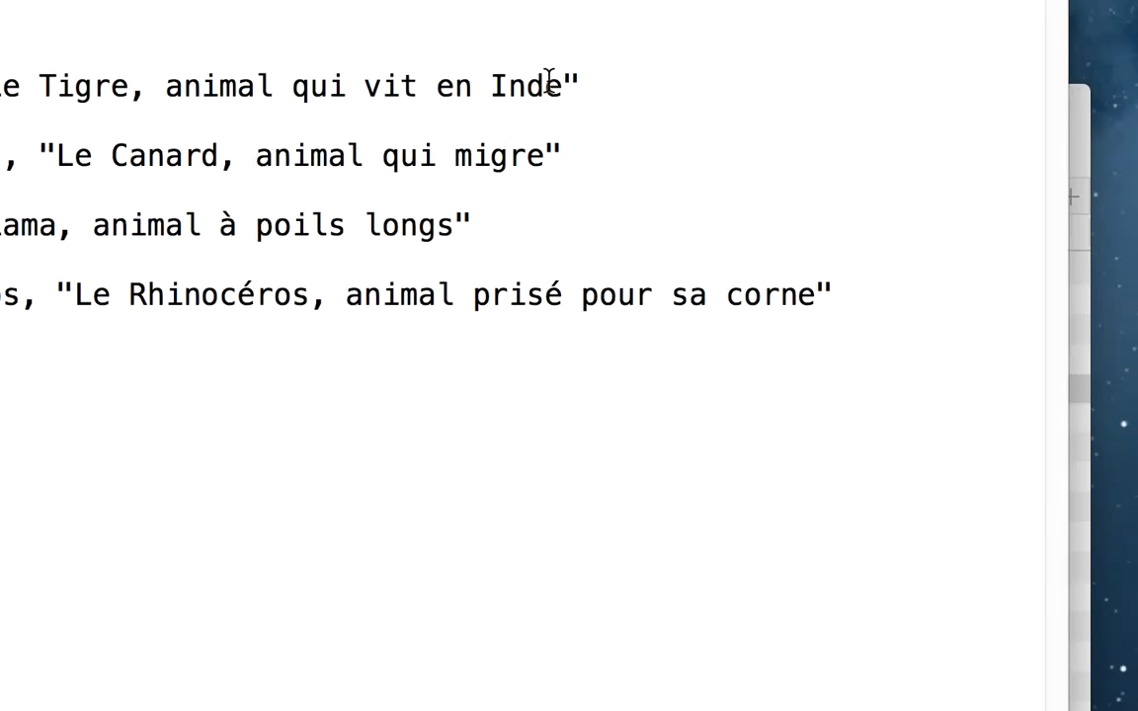
{"action": "left_click", "coordinate": [787, 78]}
{"action": "key", "text": "shift+Right"}
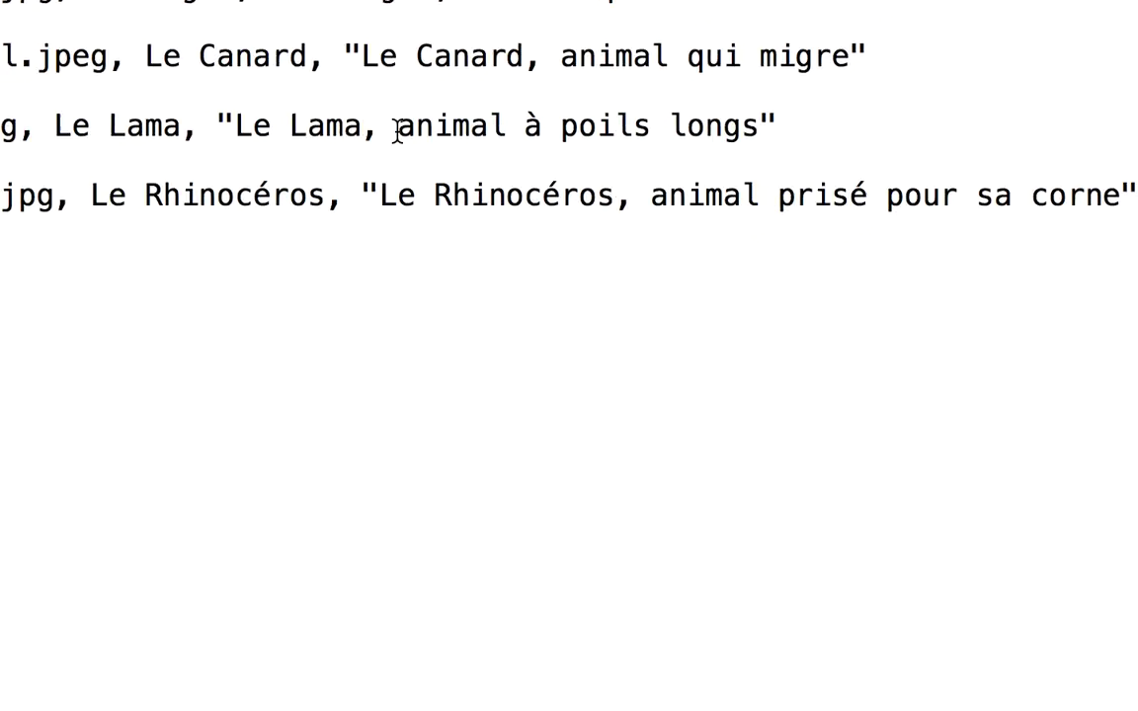
{"action": "left_click", "coordinate": [396, 130]}
{"action": "type", "text": "ou"}
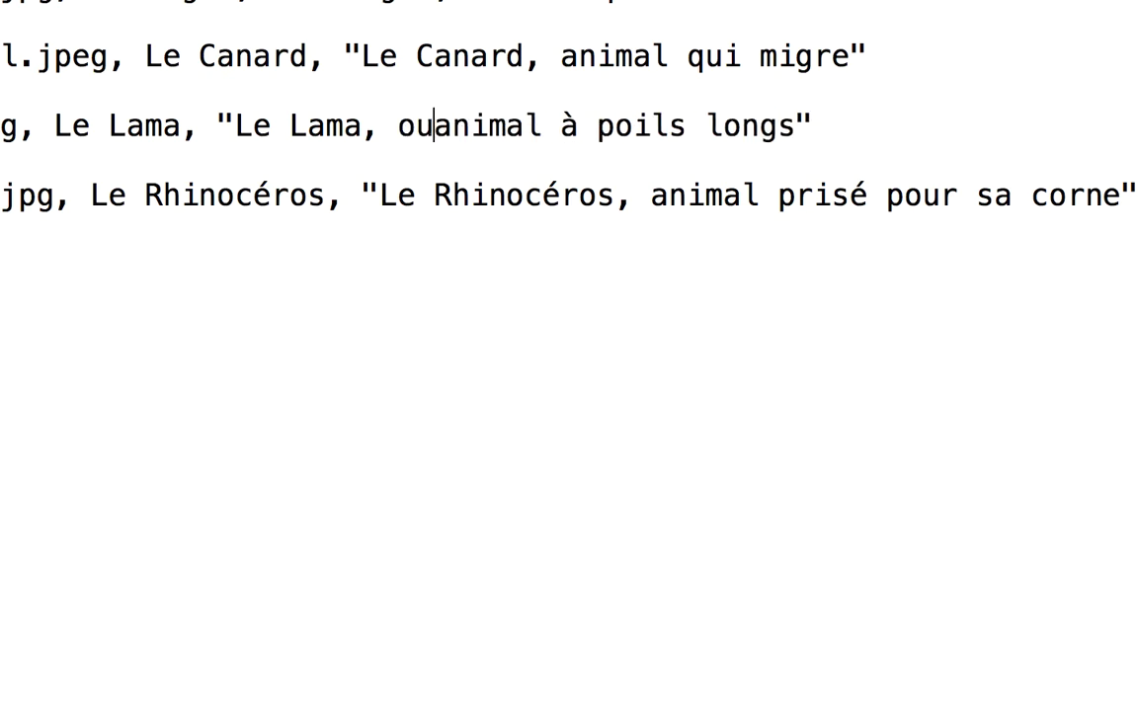
{"action": "key", "text": "BackSpace"}
{"action": "key", "text": "BackSpace"}
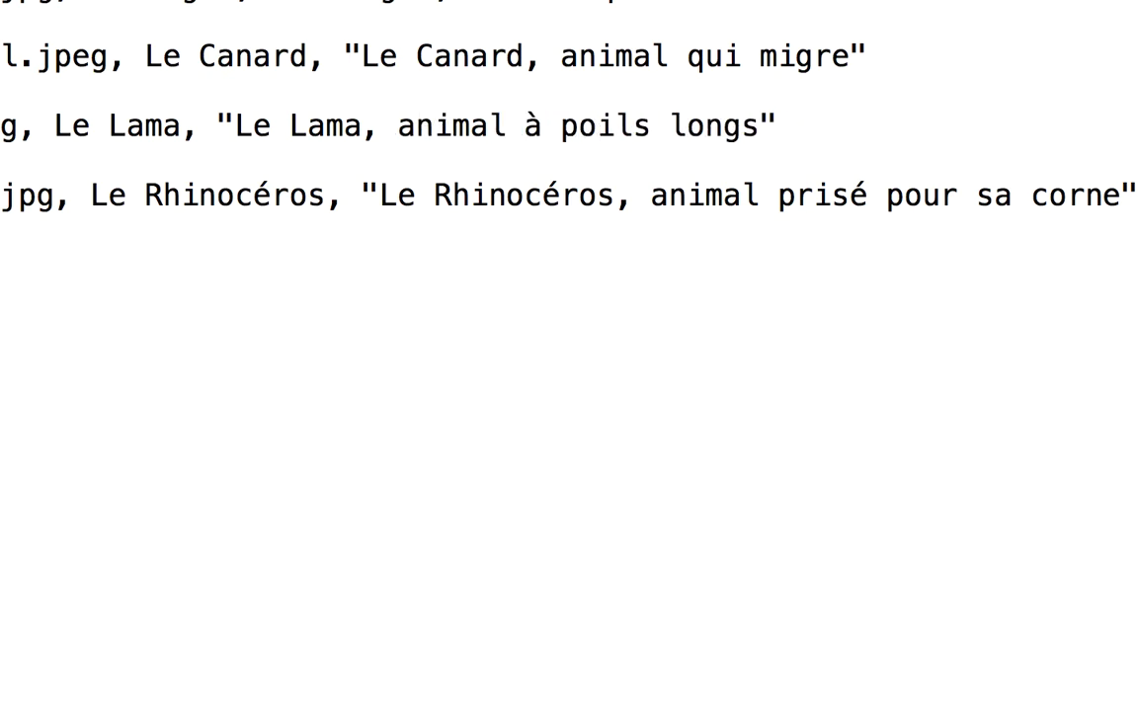
Insert the text ou "rhino" en abrégé, est un before "animal prisé pour sa corne" in the Le Rhinocéros description
{"action": "left_click", "coordinate": [651, 197]}
{"action": "type", "text": "ou"}
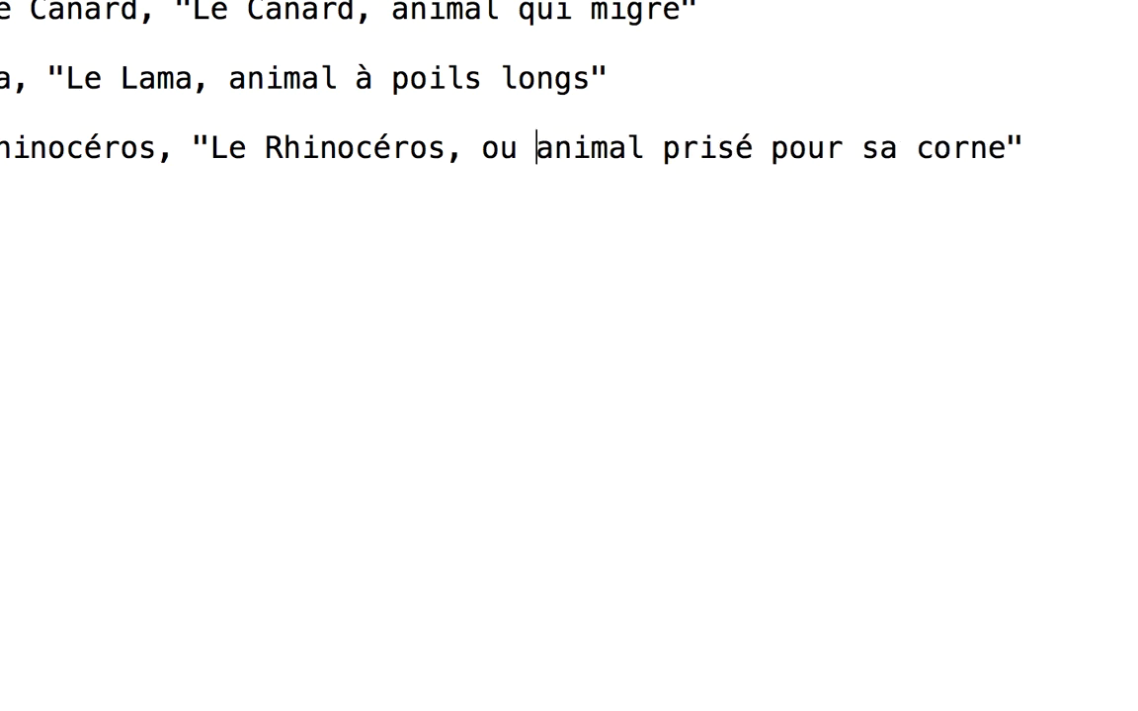
{"action": "type", "text": " \"rhino"}
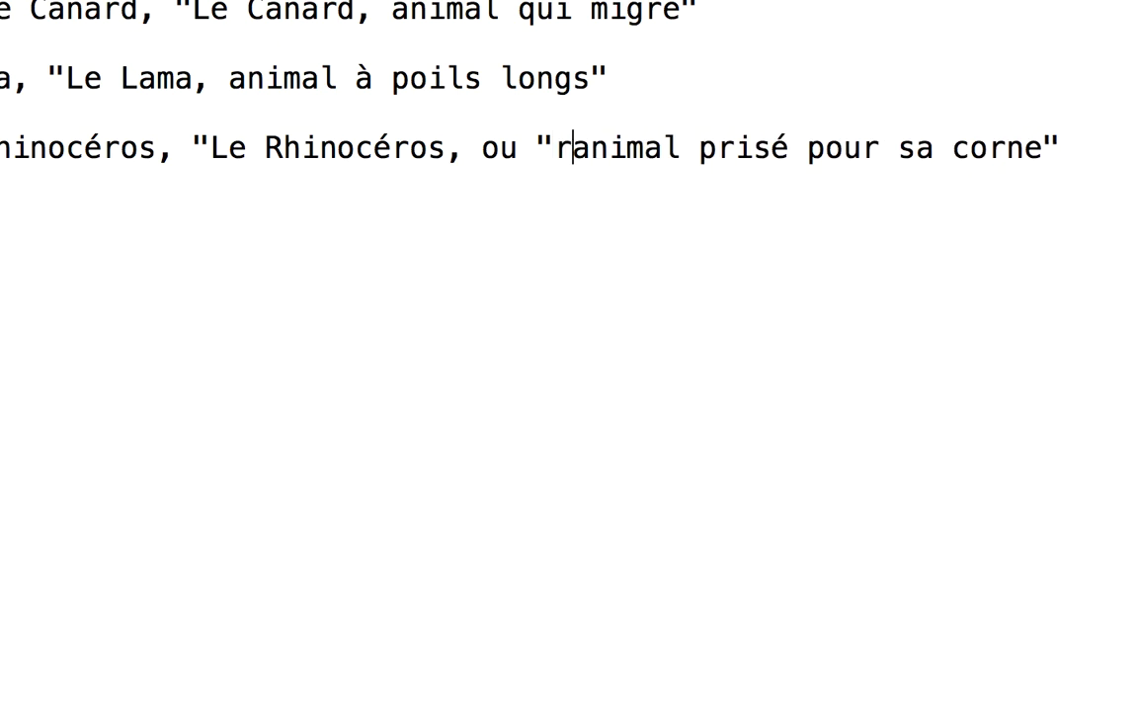
{"action": "type", "text": "\""}
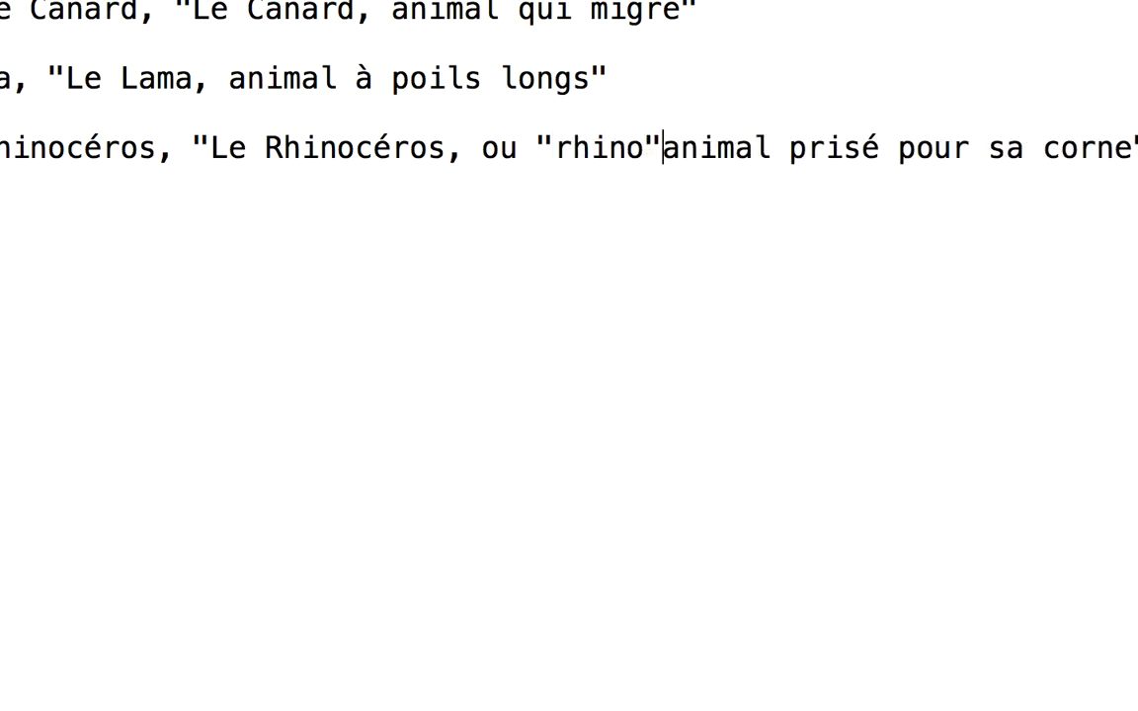
{"action": "type", "text": " en abrégé"}
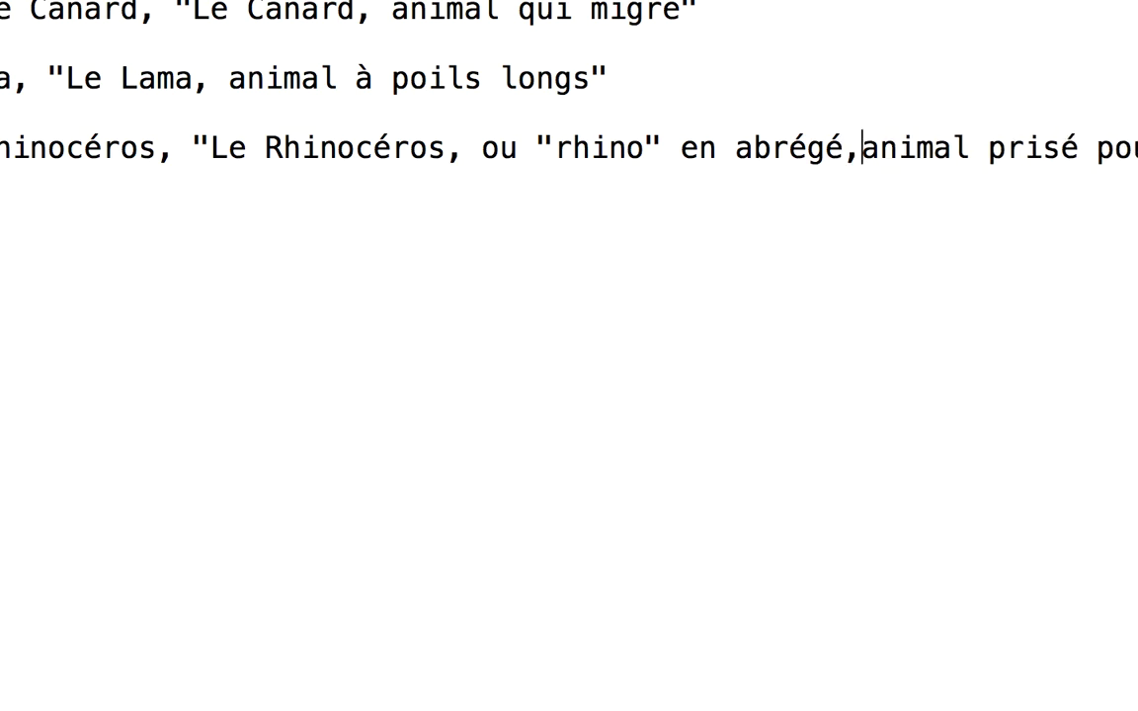
{"action": "type", "text": ", st une"}
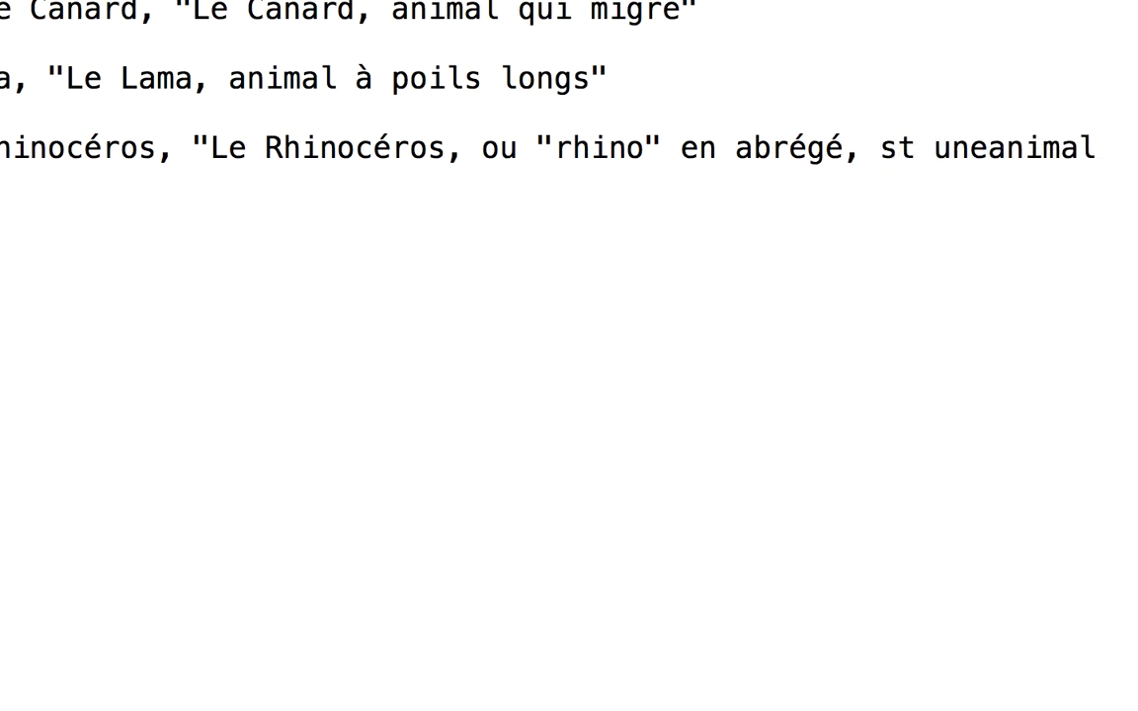
{"action": "key", "text": "BackSpace"}
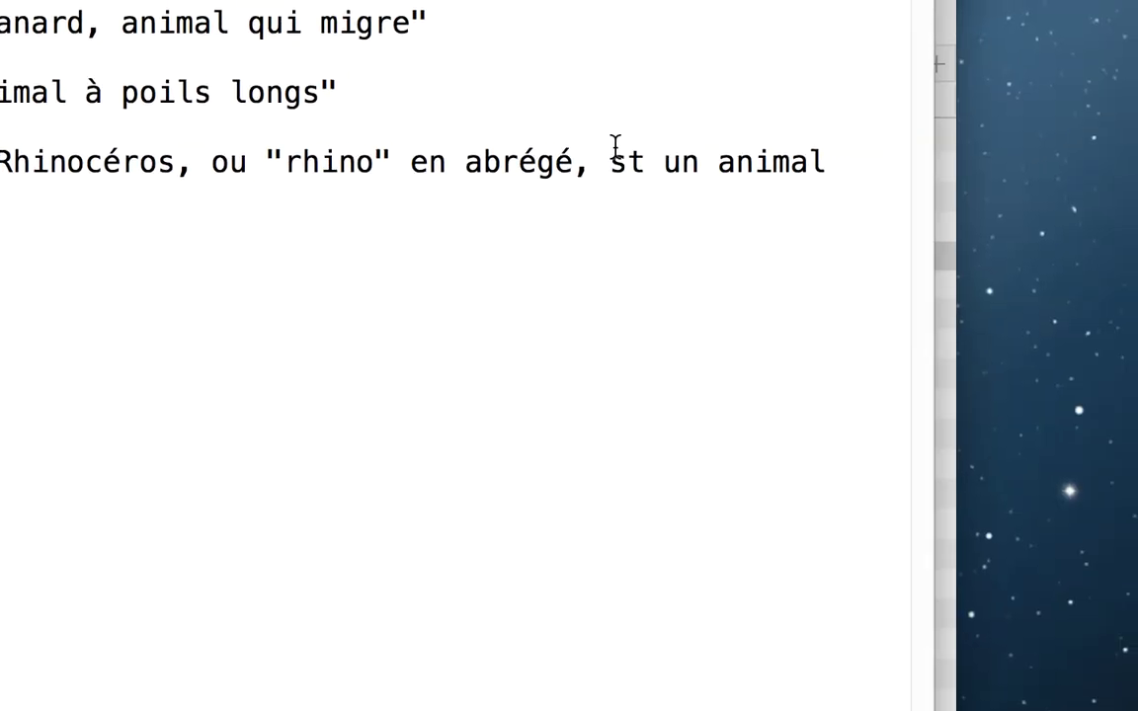
{"action": "left_click", "coordinate": [610, 148]}
{"action": "type", "text": "e"}
{"action": "left_click", "coordinate": [518, 161]}
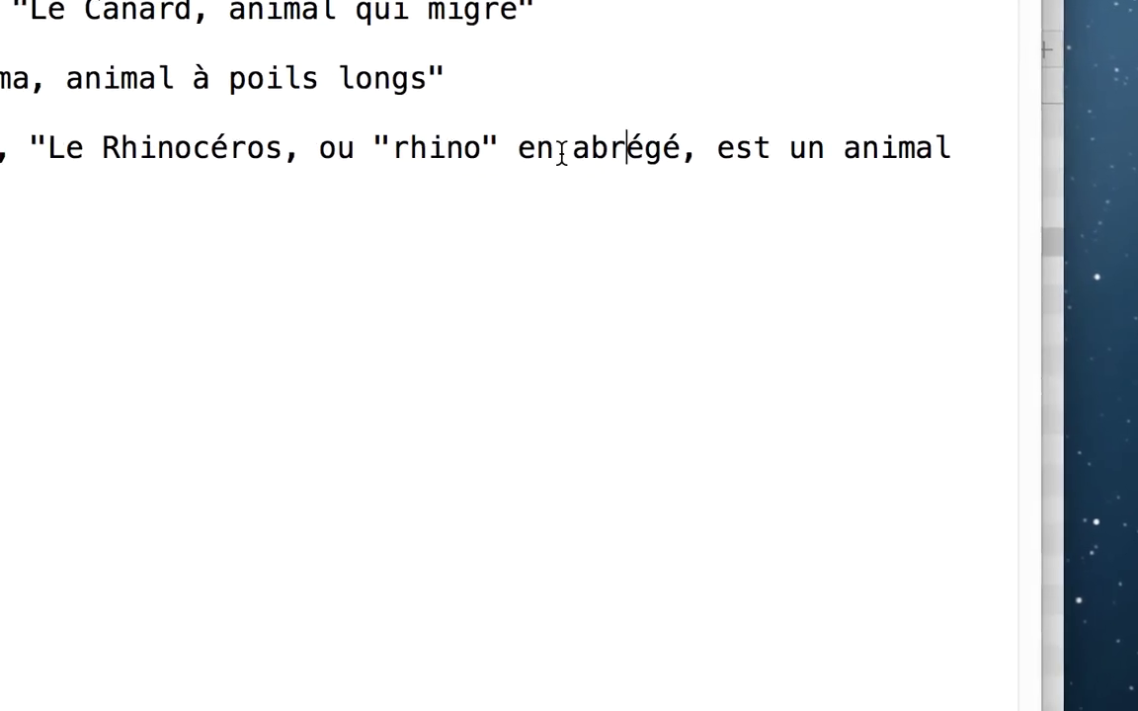
Compare the inner quotes around rhino with the opening quote that delimits the Le Rhinocéros description
{"action": "left_click_drag", "start_coordinate": [377, 149], "coordinate": [500, 149]}
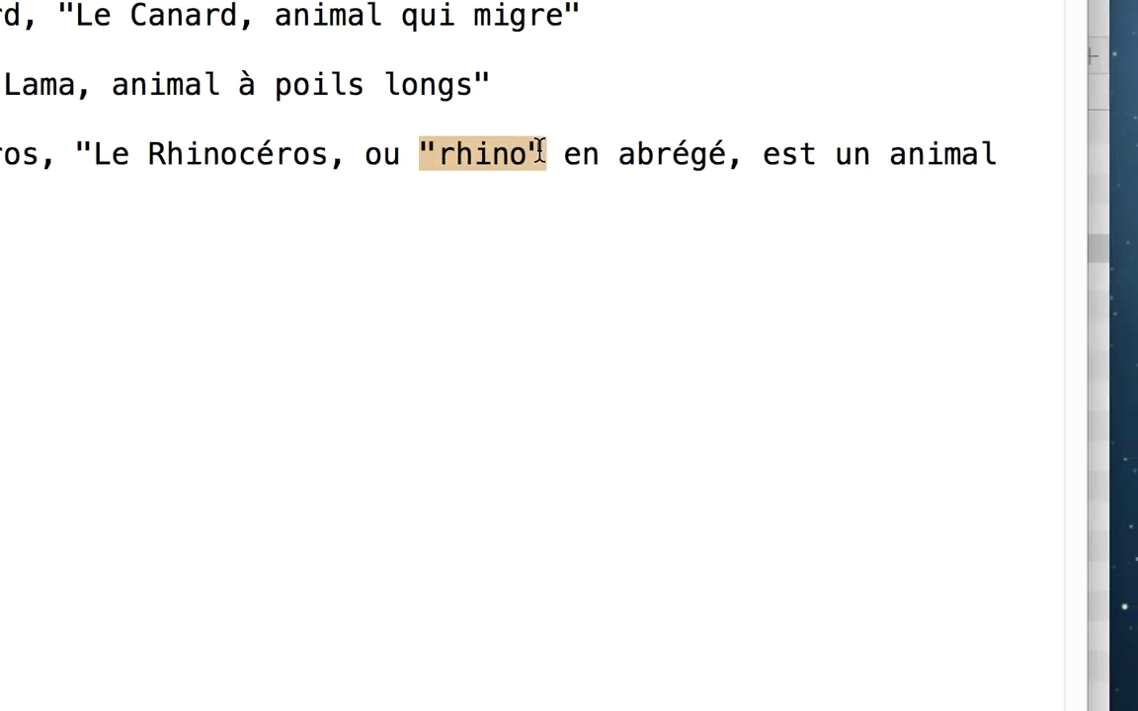
{"action": "left_click_drag", "start_coordinate": [97, 153], "coordinate": [76, 156]}
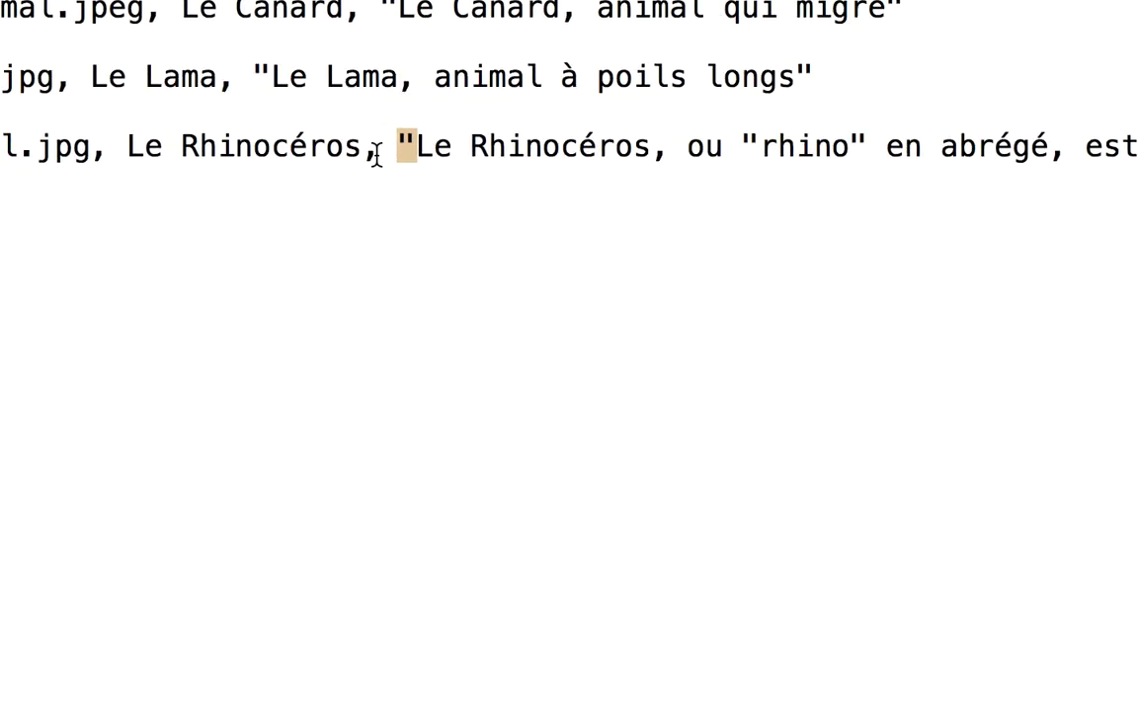
{"action": "left_click_drag", "start_coordinate": [197, 164], "coordinate": [204, 164]}
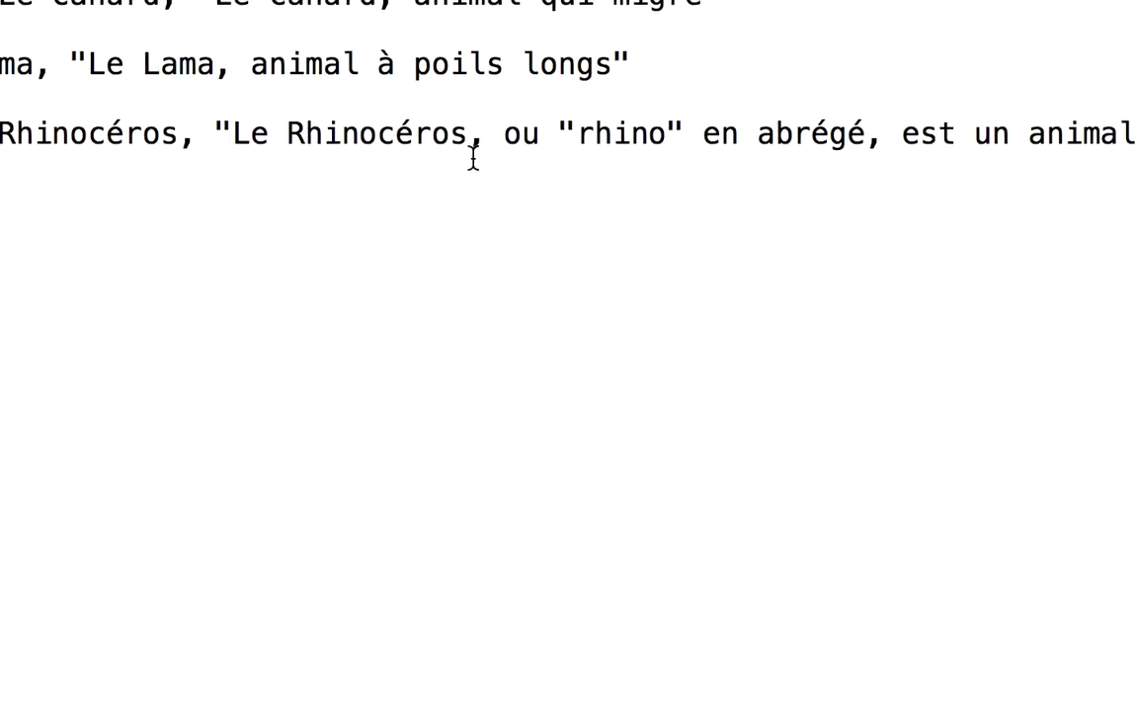
{"action": "left_click_drag", "start_coordinate": [467, 155], "coordinate": [589, 154]}
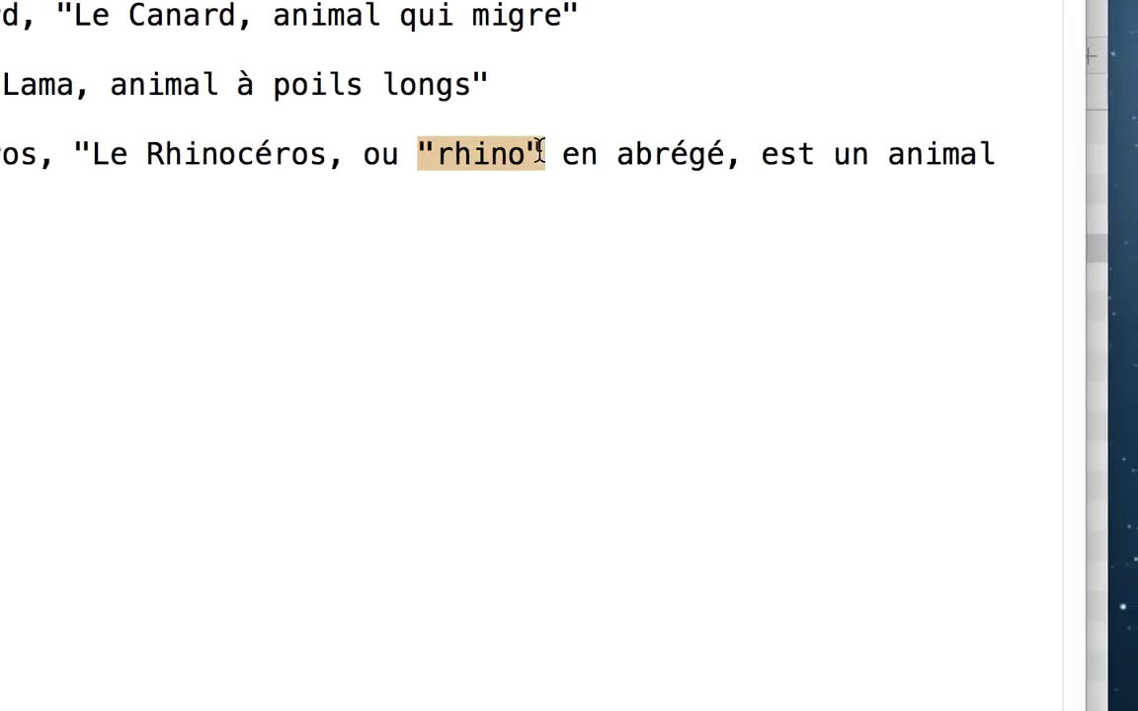
{"action": "left_click", "coordinate": [494, 154]}
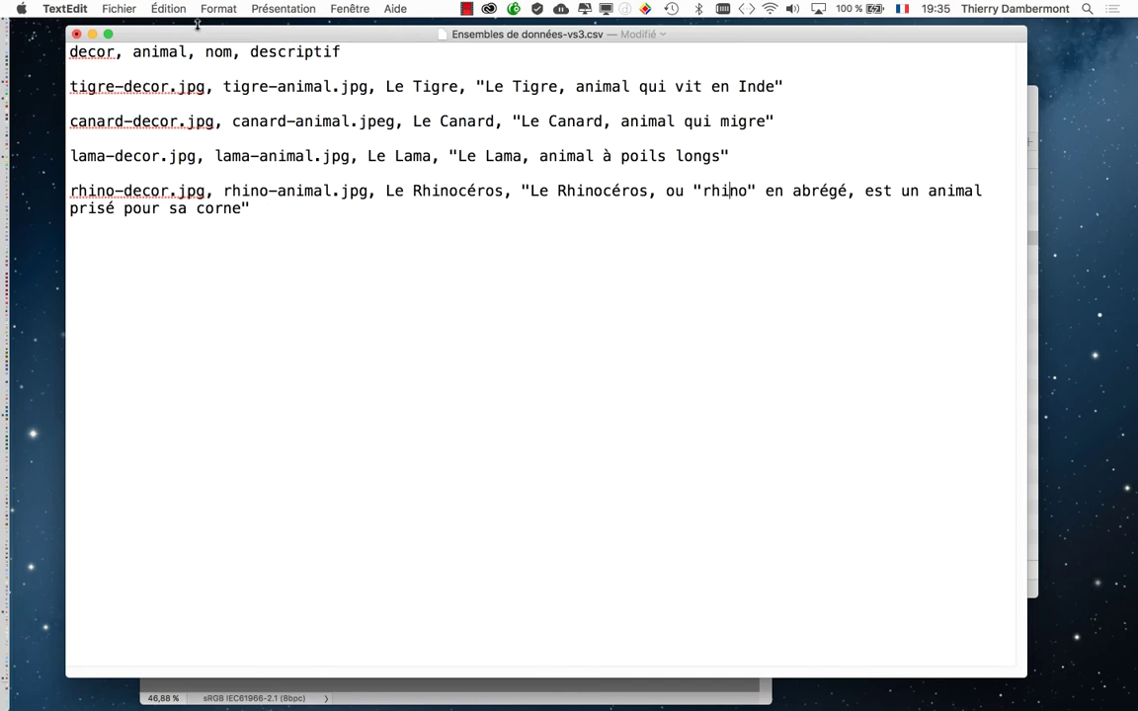
Arrange the CSV window, the Photoshop template and its Layers panel side by side so the layer names can be consulted
{"action": "left_click_drag", "start_coordinate": [200, 30], "coordinate": [503, 242]}
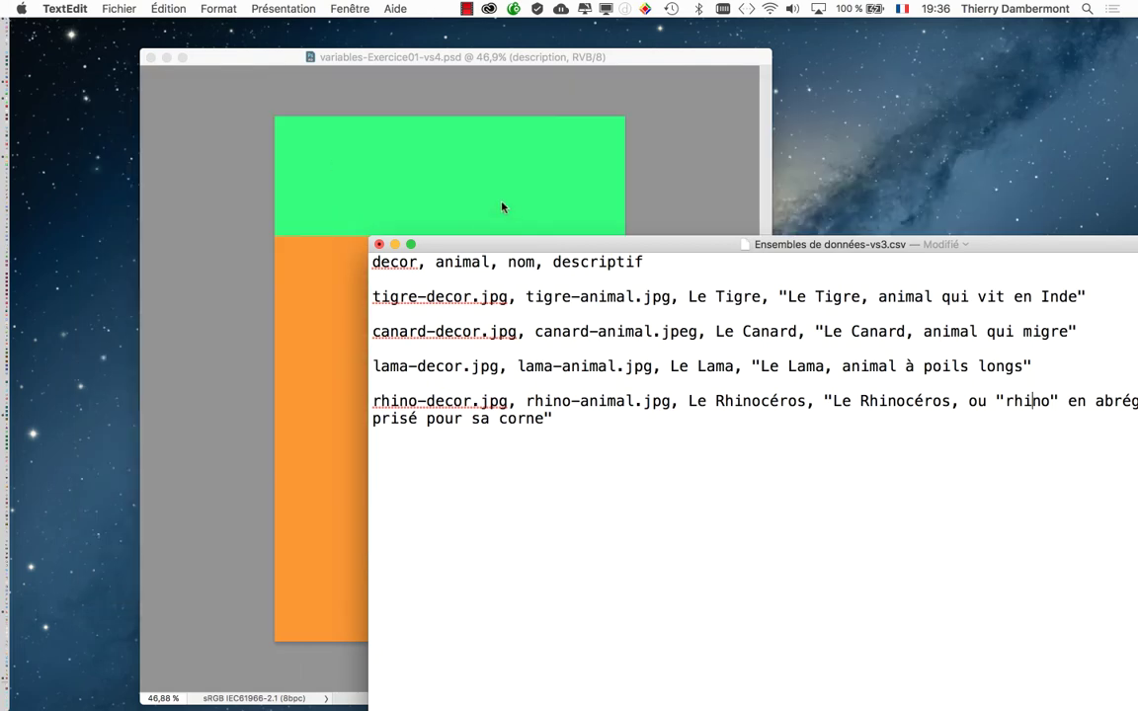
{"action": "left_click", "coordinate": [503, 208]}
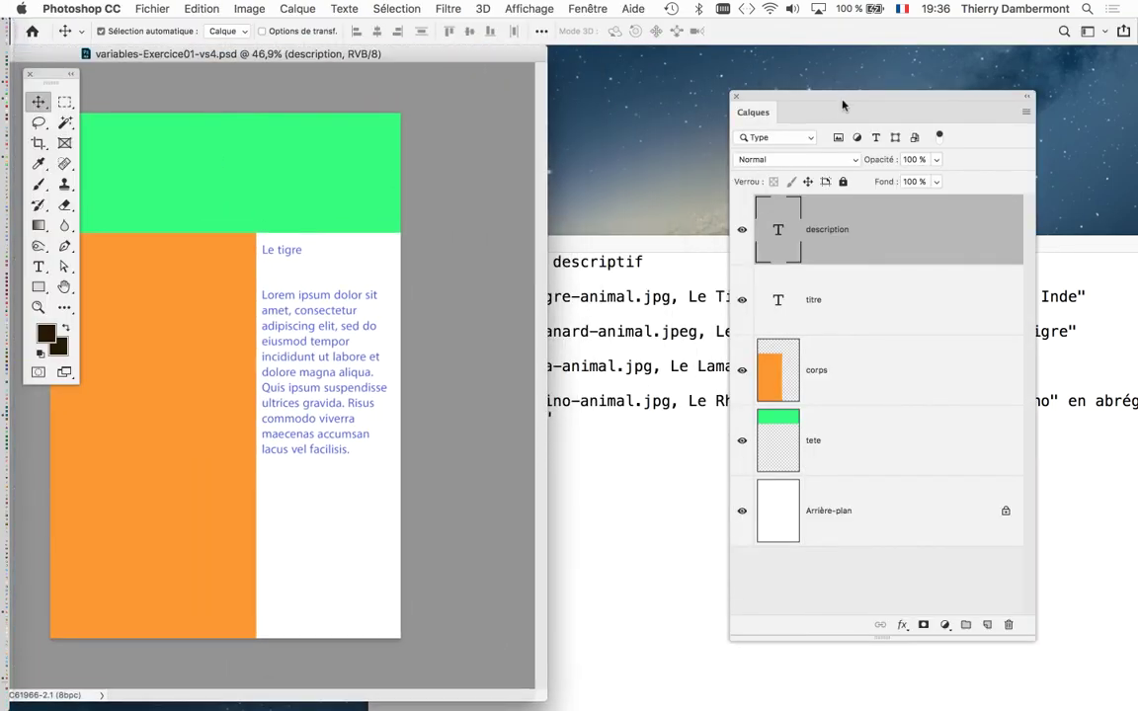
{"action": "left_click_drag", "start_coordinate": [842, 104], "coordinate": [353, 78]}
{"action": "left_click", "coordinate": [666, 247]}
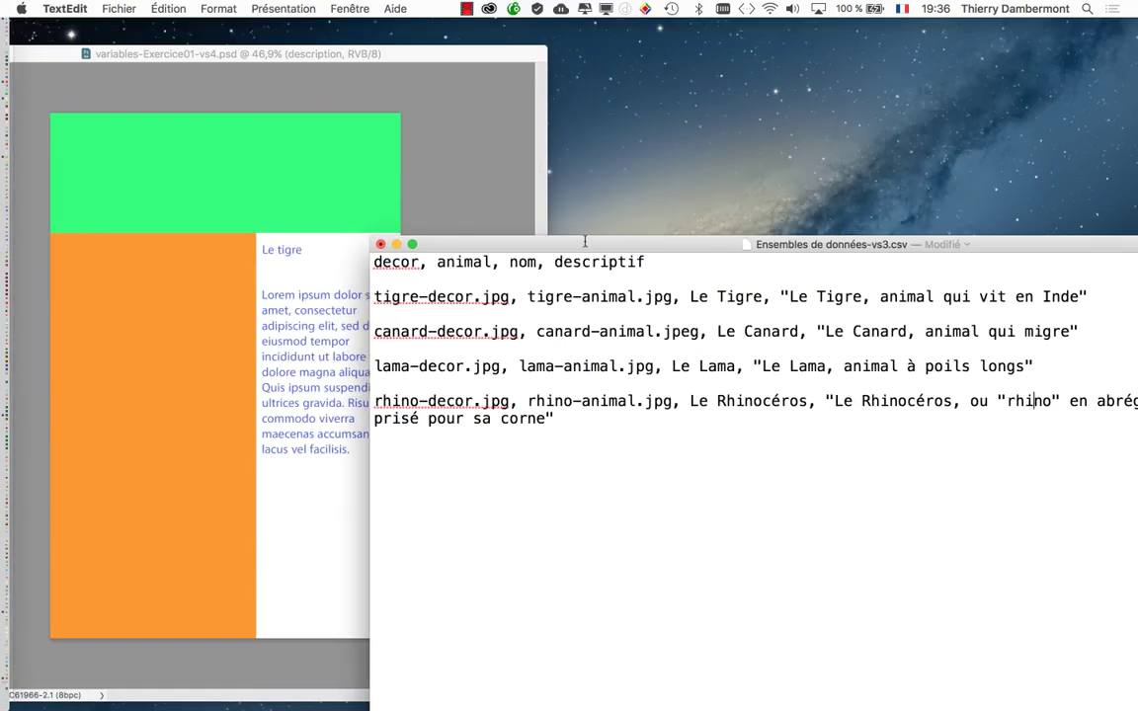
{"action": "left_click_drag", "start_coordinate": [666, 247], "coordinate": [725, 85]}
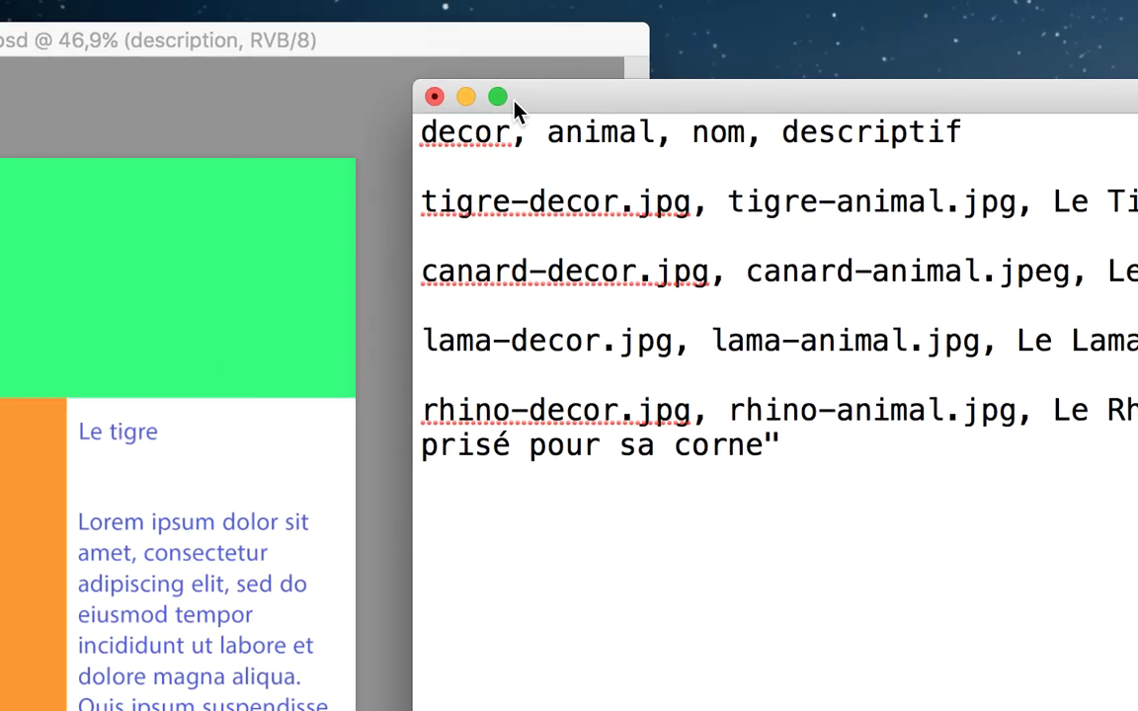
Rename the four CSV header fields to tete, corps, titre and description, matching the layer names in Photoshop
{"action": "left_click", "coordinate": [344, 98]}
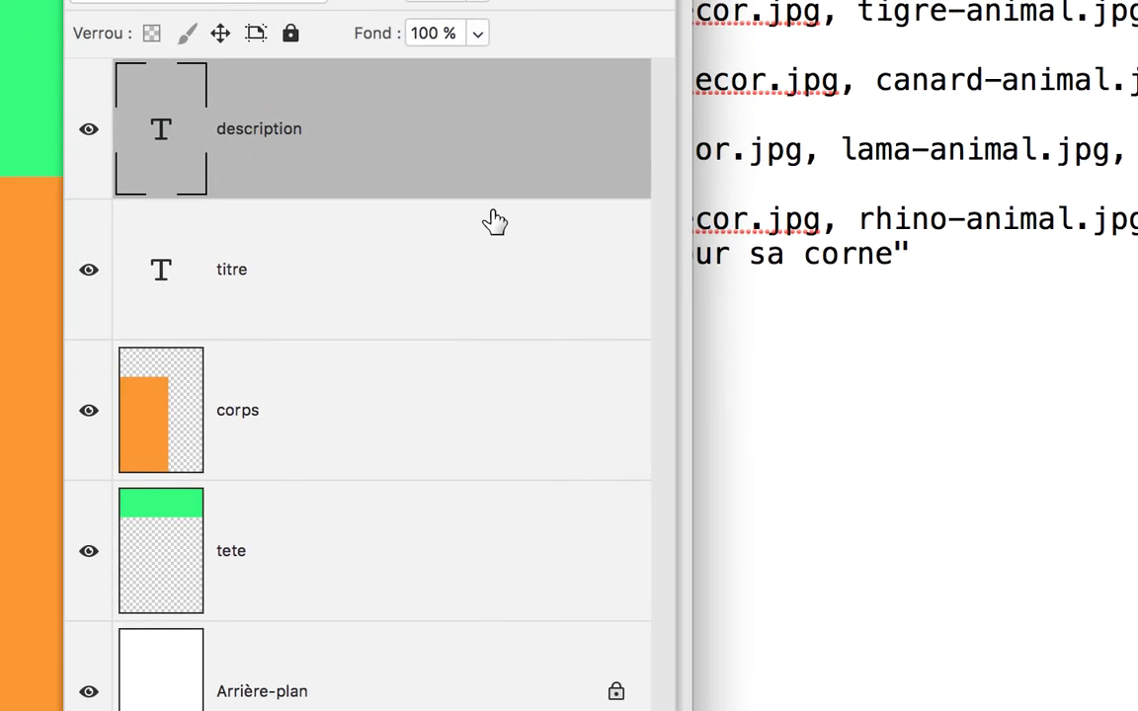
{"action": "left_click", "coordinate": [780, 198]}
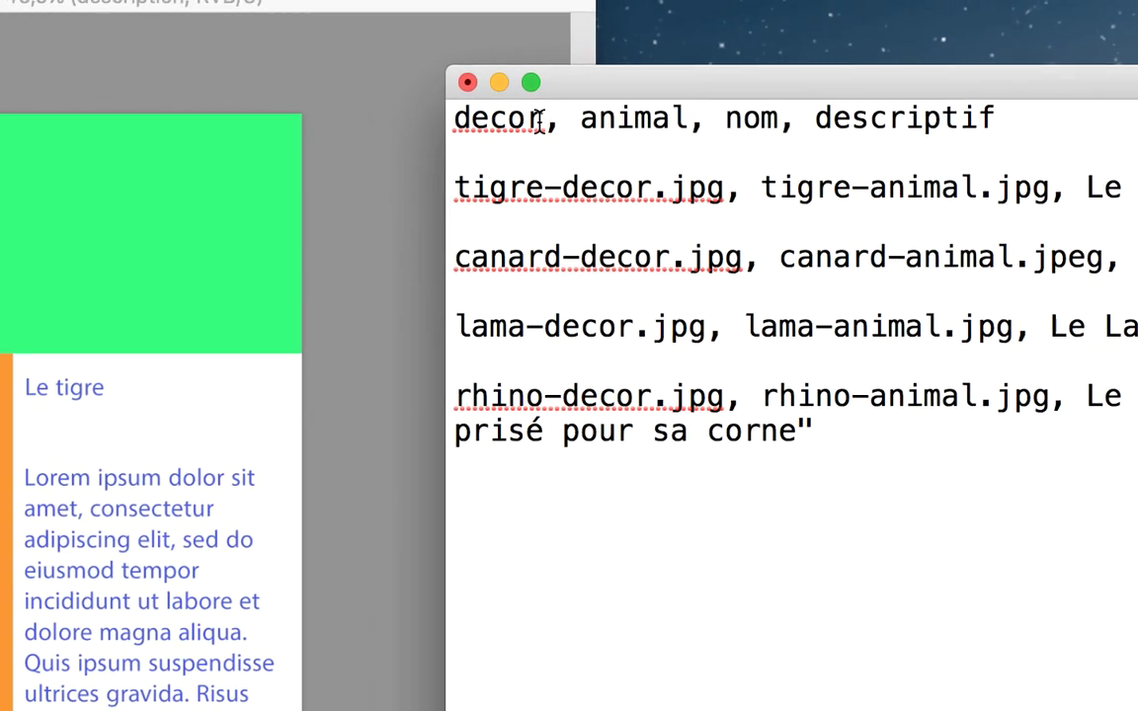
{"action": "double_click", "coordinate": [524, 118]}
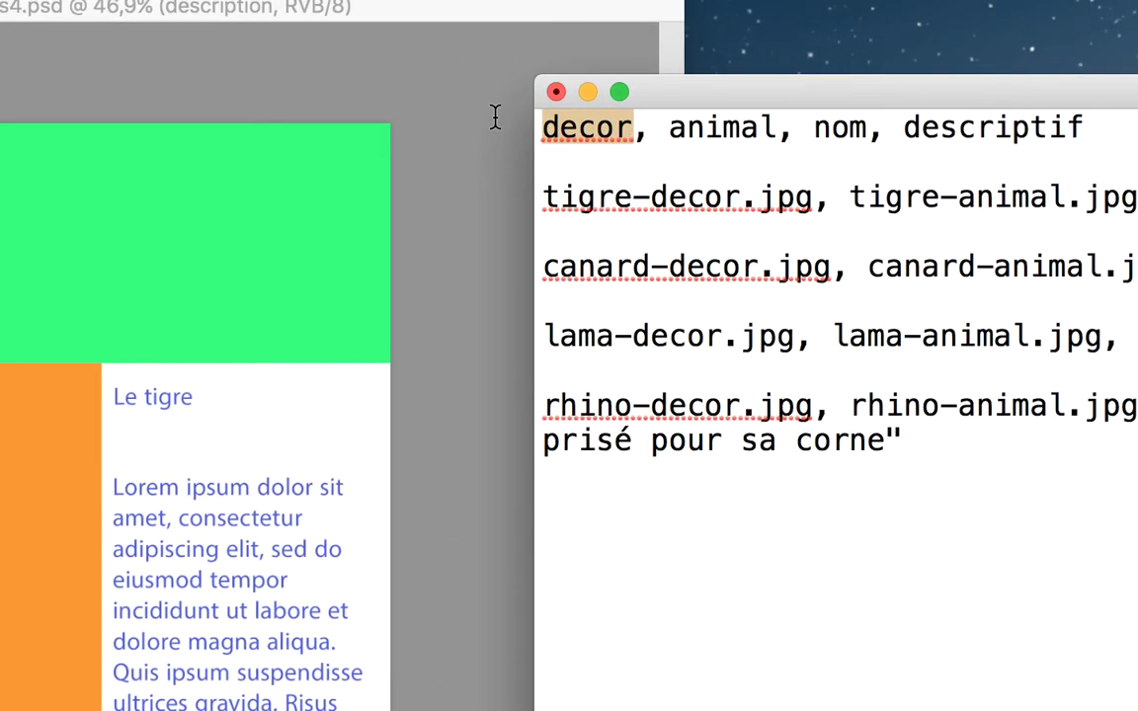
{"action": "type", "text": "tete"}
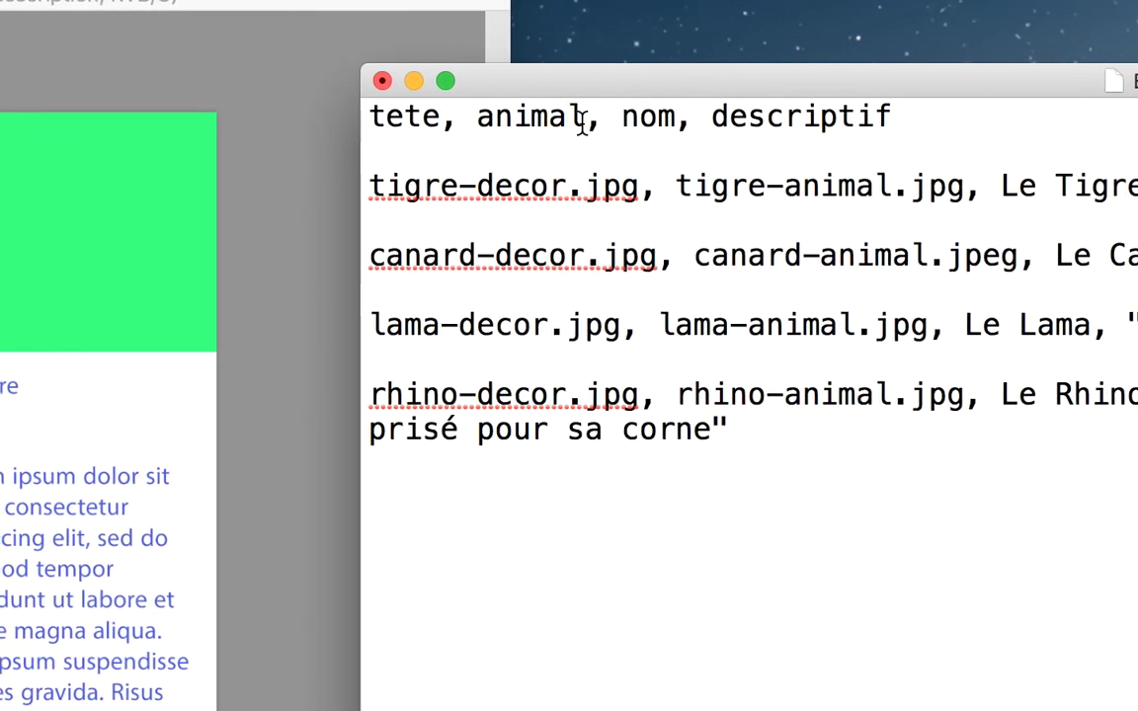
{"action": "left_click_drag", "start_coordinate": [584, 119], "coordinate": [482, 120]}
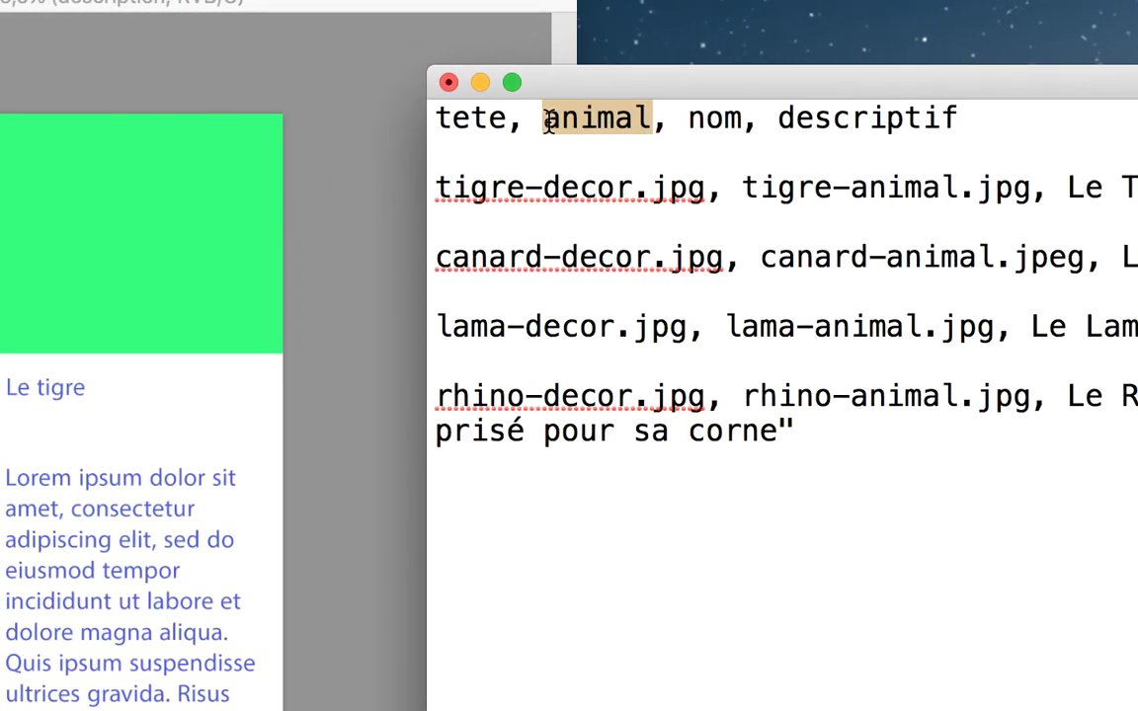
{"action": "type", "text": "corps"}
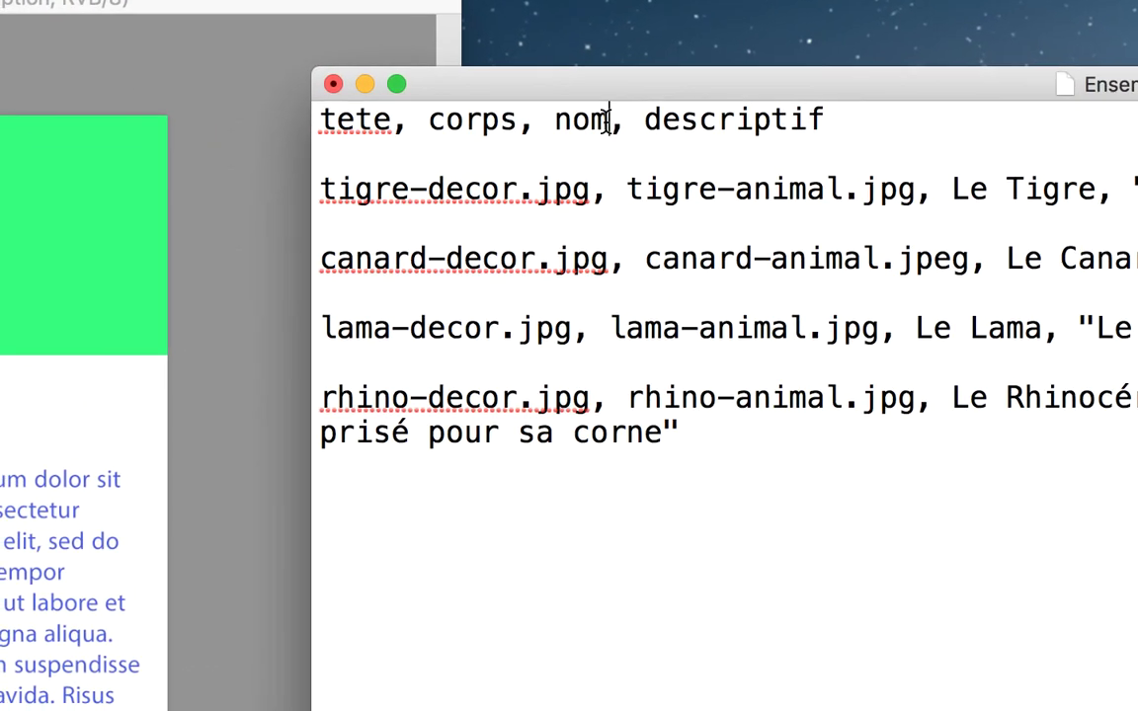
{"action": "left_click_drag", "start_coordinate": [608, 119], "coordinate": [553, 119]}
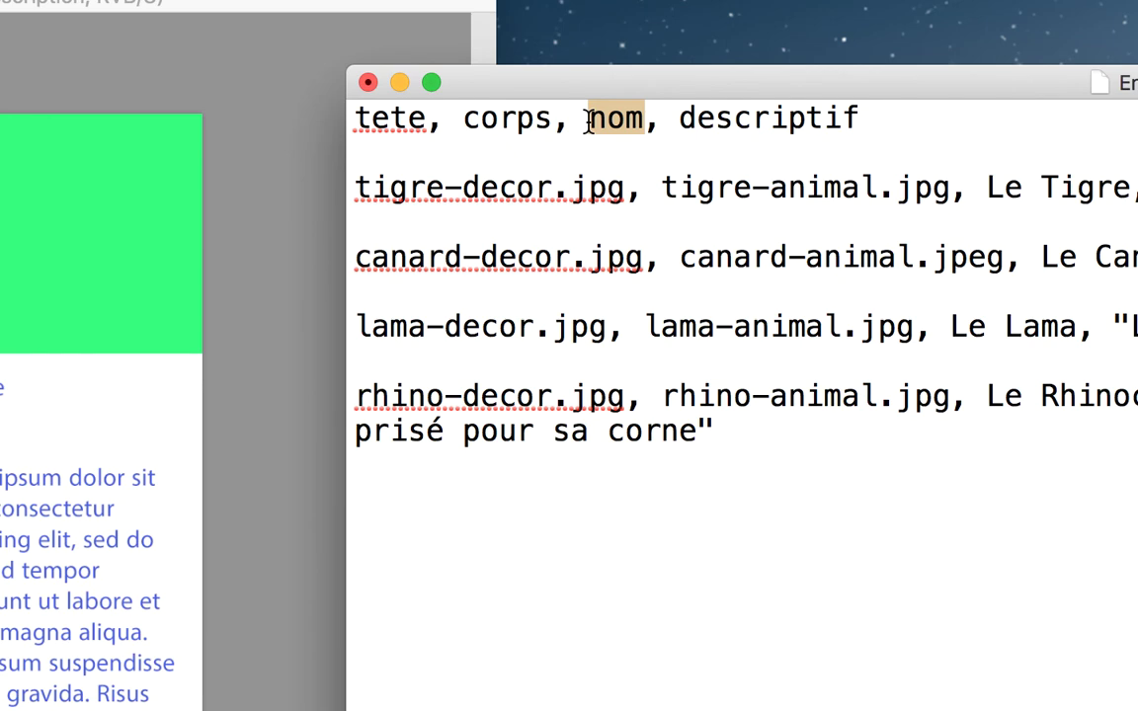
{"action": "type", "text": "tit"}
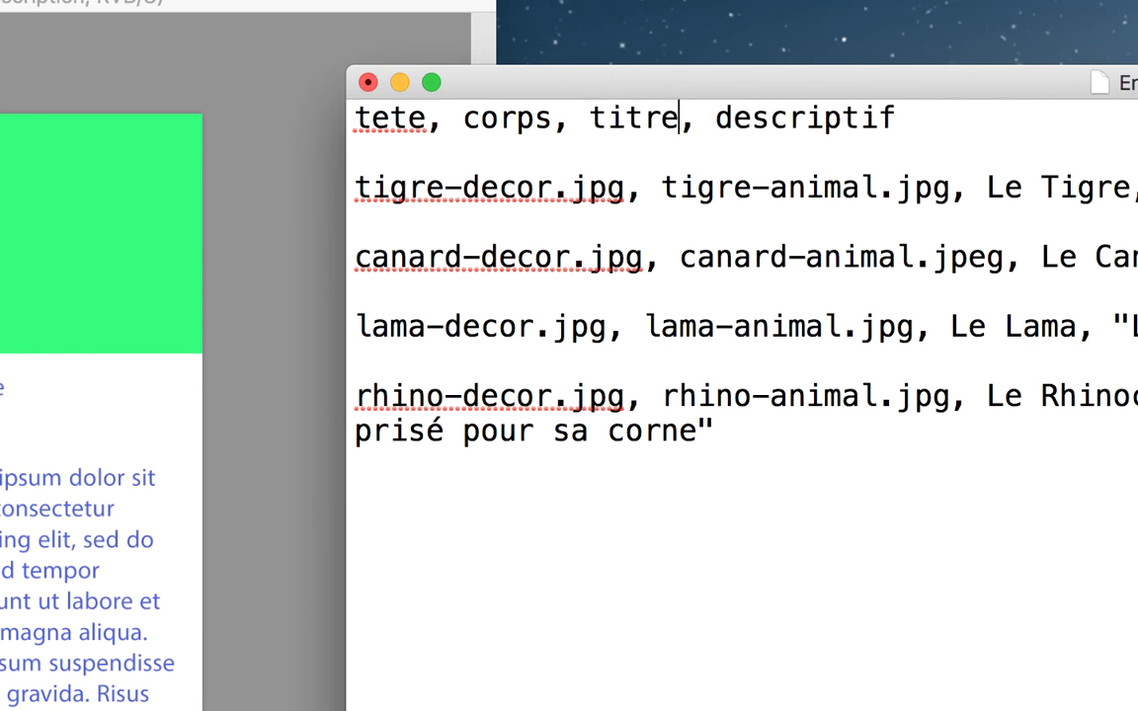
{"action": "type", "text": "re"}
{"action": "left_click_drag", "start_coordinate": [897, 118], "coordinate": [882, 119]}
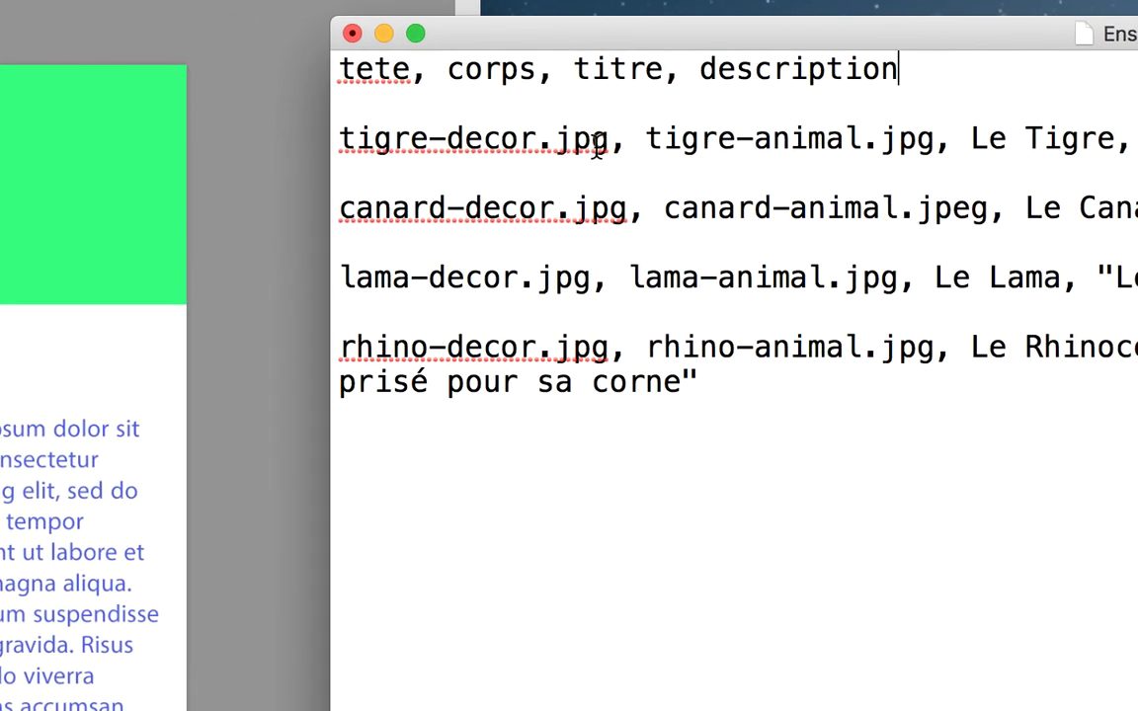
Examine how the Le Tigre record's image files, title and description follow the header order, along with the remaining records
{"action": "left_click_drag", "start_coordinate": [471, 148], "coordinate": [254, 147]}
{"action": "left_click_drag", "start_coordinate": [526, 141], "coordinate": [477, 142]}
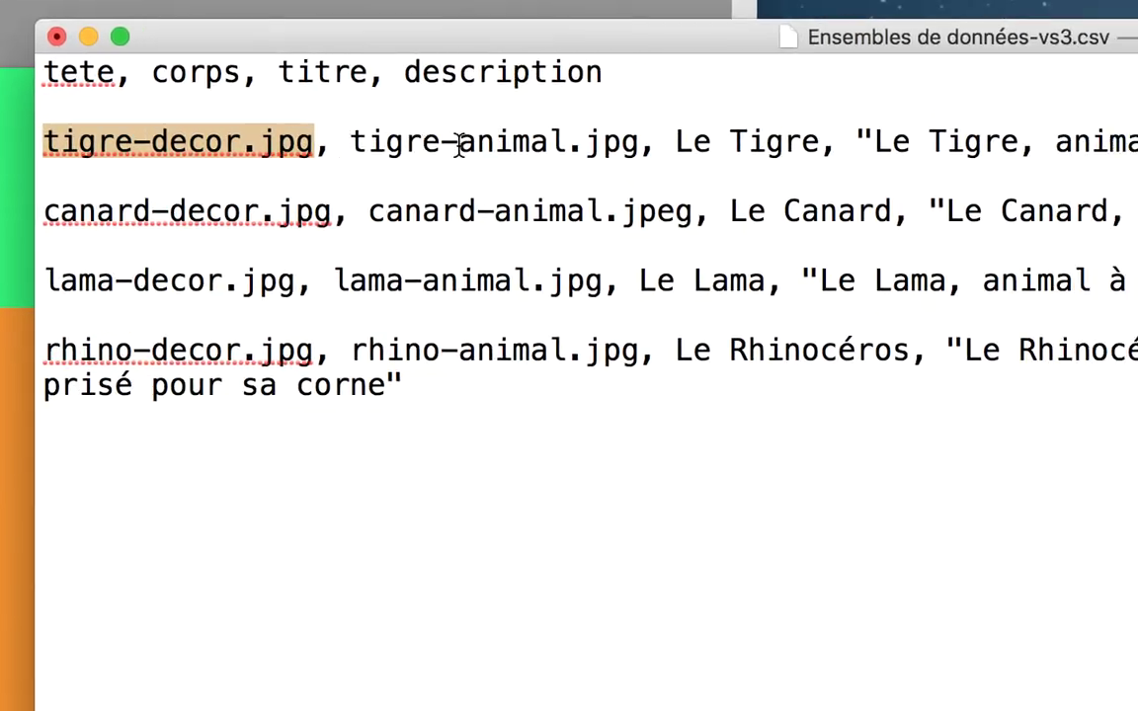
{"action": "left_click_drag", "start_coordinate": [825, 145], "coordinate": [321, 145]}
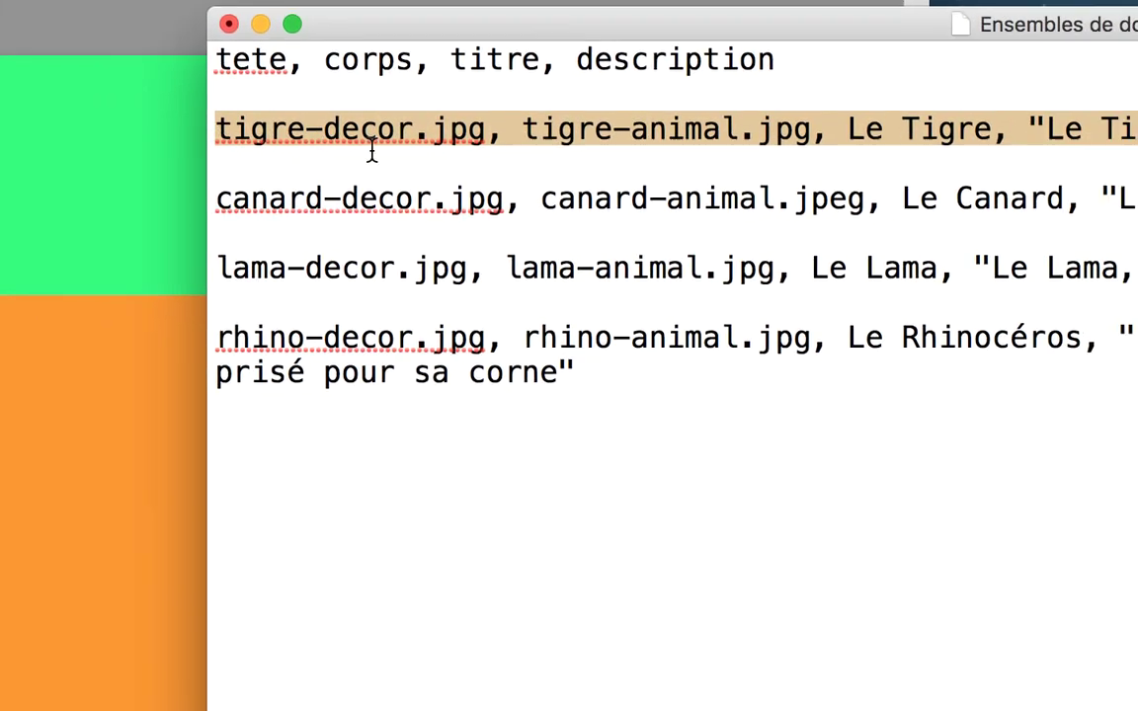
{"action": "left_click", "coordinate": [494, 145]}
{"action": "left_click_drag", "start_coordinate": [409, 145], "coordinate": [312, 139]}
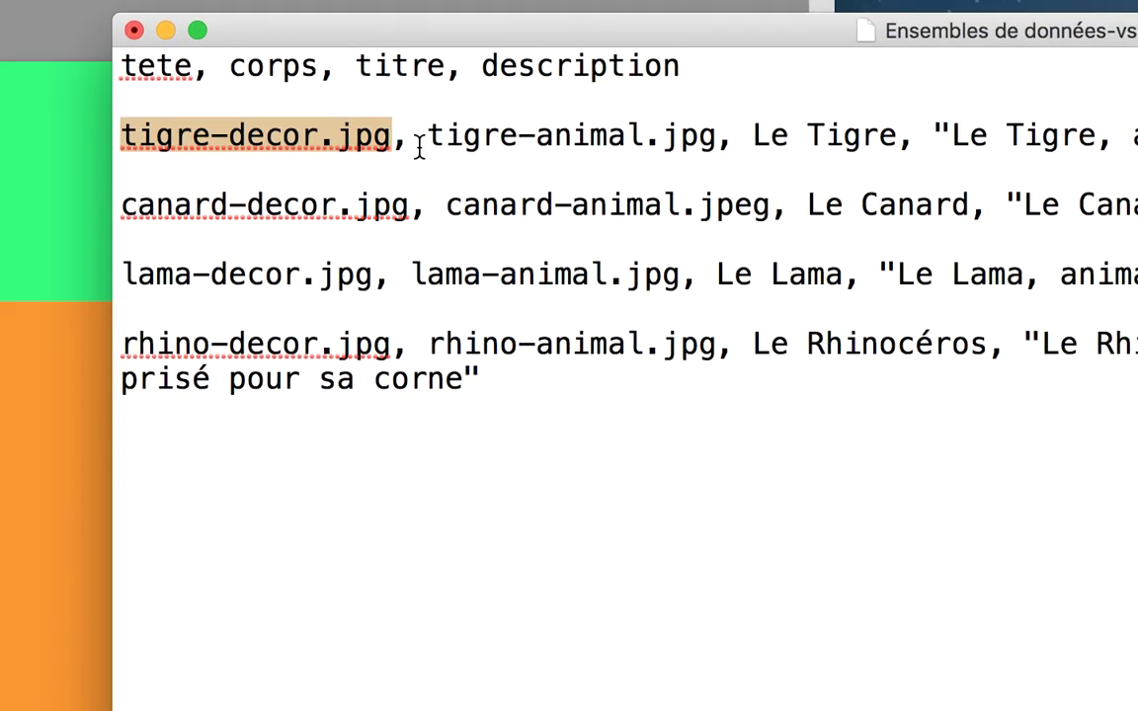
{"action": "left_click_drag", "start_coordinate": [422, 146], "coordinate": [700, 146]}
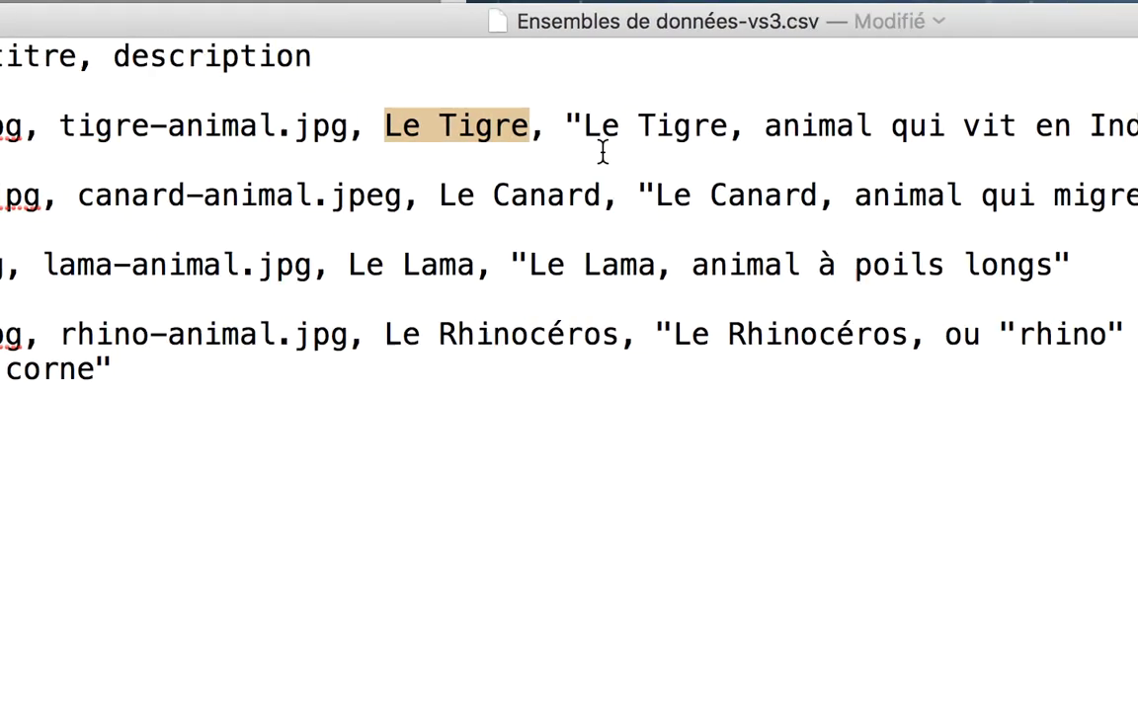
{"action": "left_click_drag", "start_coordinate": [568, 146], "coordinate": [1077, 146]}
{"action": "left_click_drag", "start_coordinate": [766, 146], "coordinate": [816, 145]}
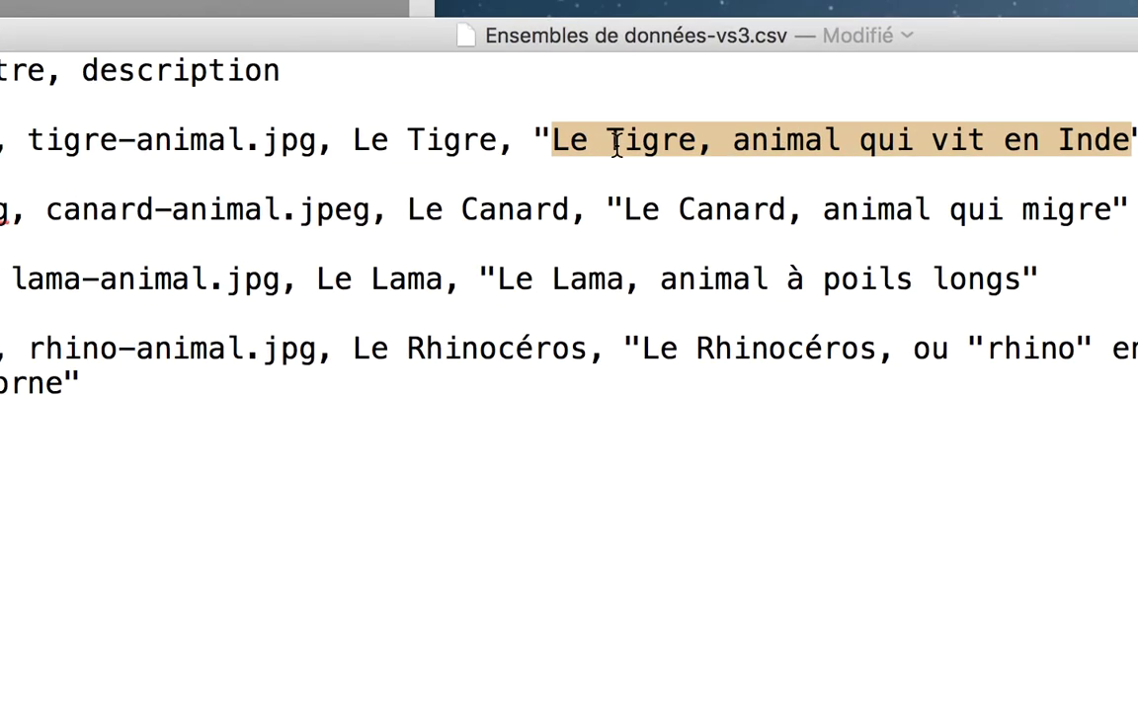
{"action": "left_click_drag", "start_coordinate": [251, 146], "coordinate": [458, 232]}
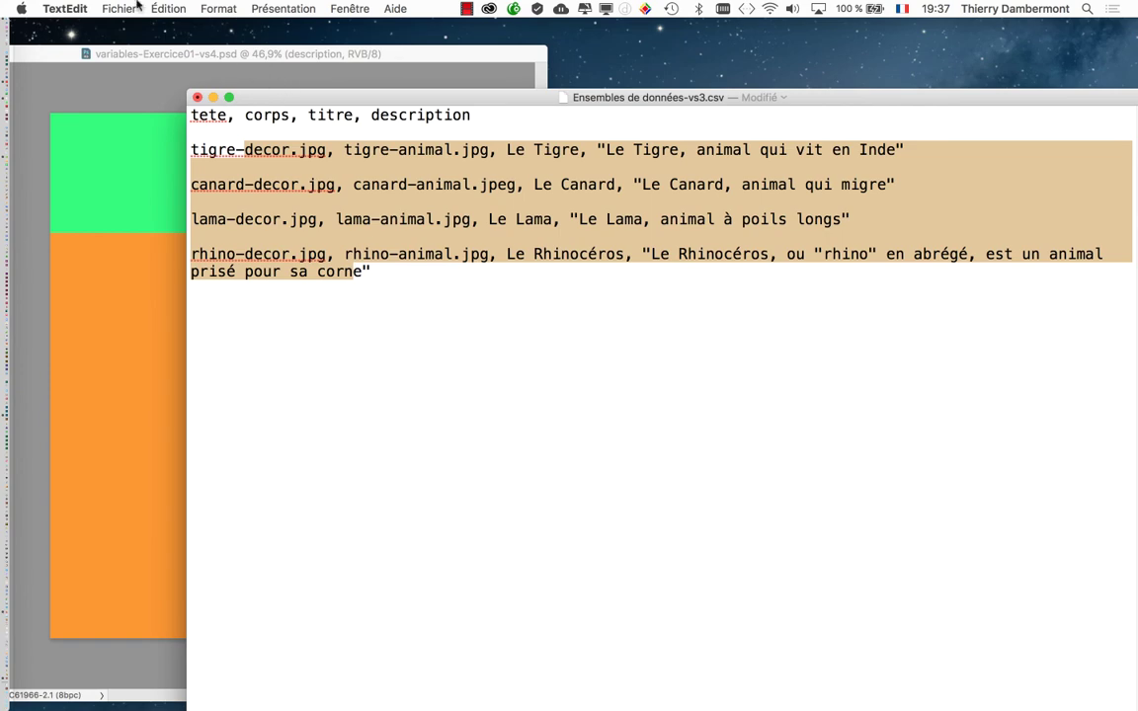
Save the changes to Ensembles de données-vs3.csv and select its header line
{"action": "left_click", "coordinate": [119, 8]}
{"action": "left_click", "coordinate": [161, 103]}
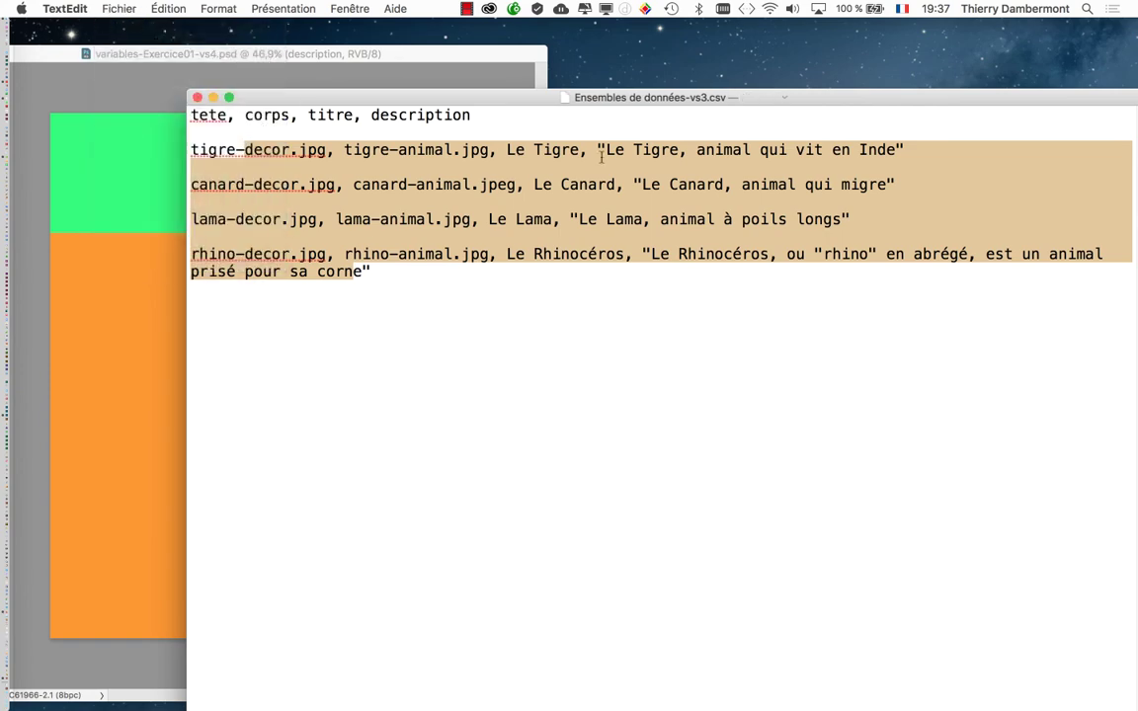
{"action": "left_click_drag", "start_coordinate": [437, 127], "coordinate": [433, 67]}
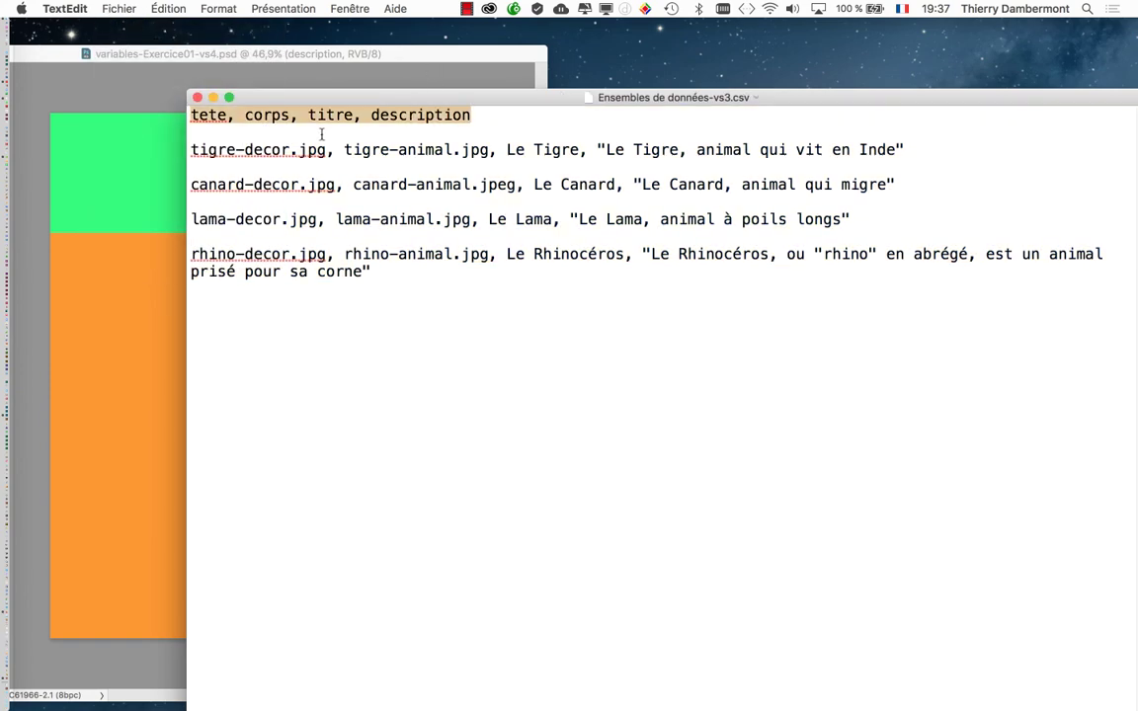